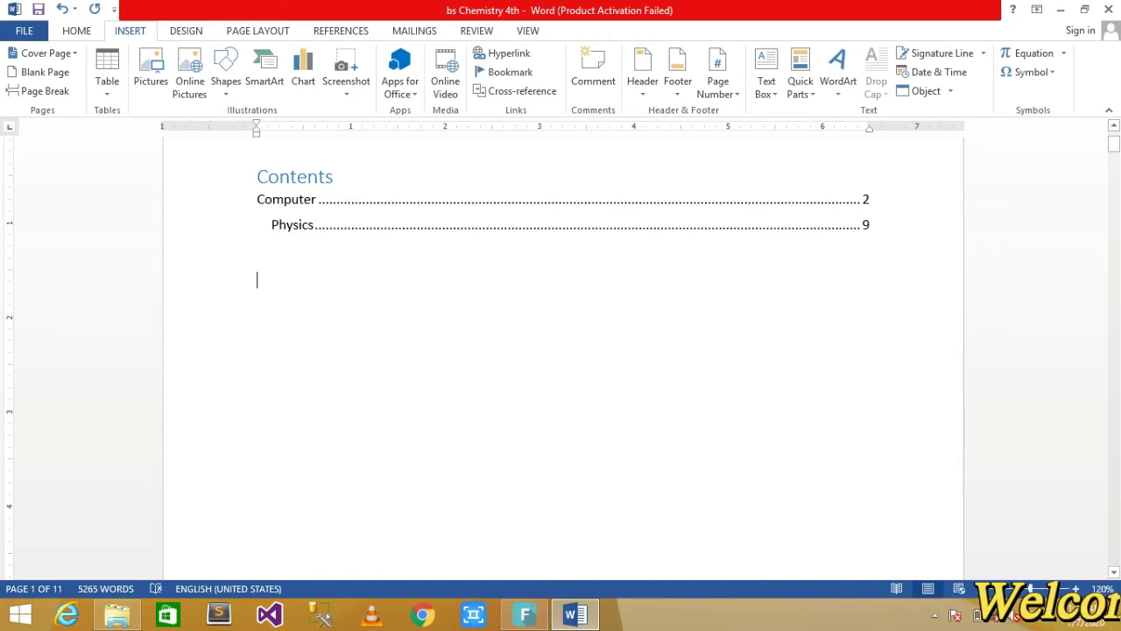
Show the References tab and scroll past the Contents to the body text on page 4
key("alt+s")
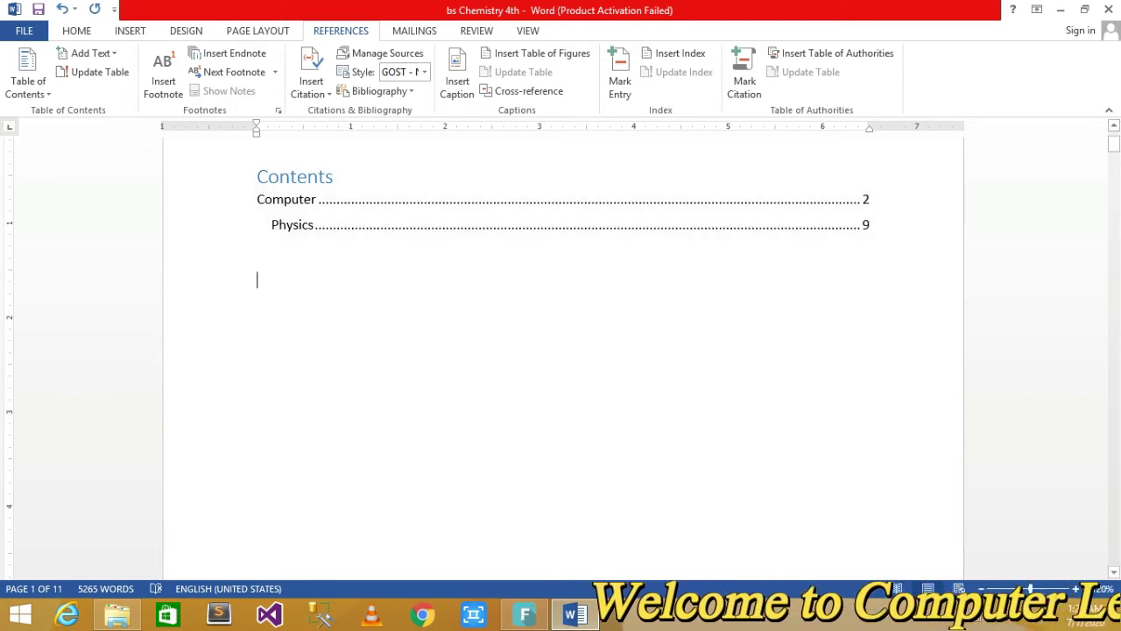
scroll(560, 351, "down", 5)
scroll(561, 350, "down", 5)
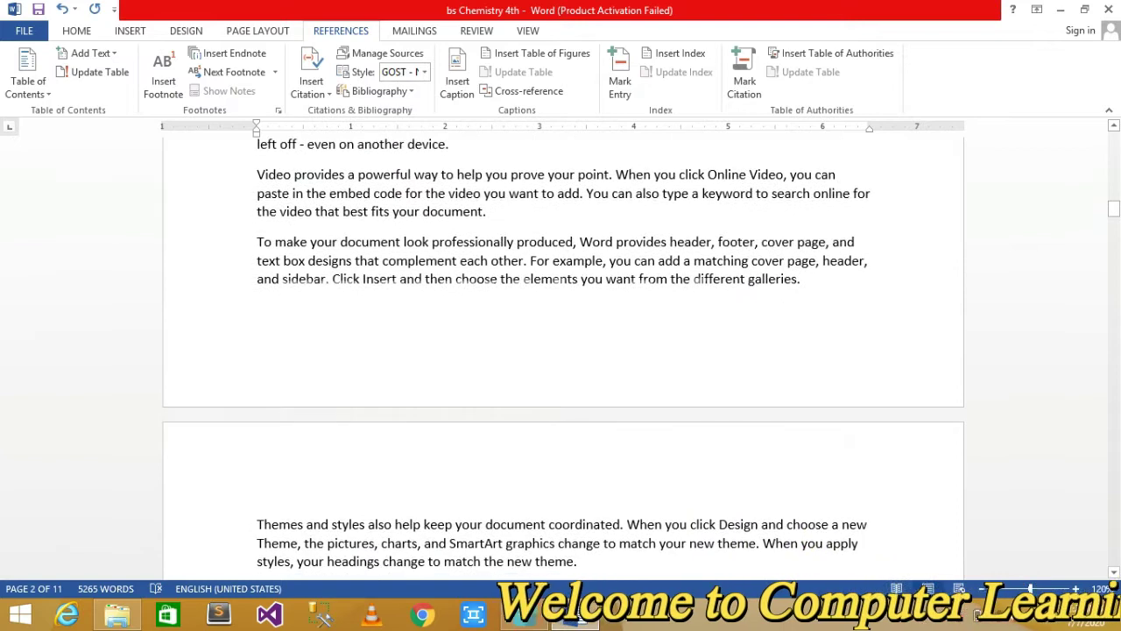
scroll(560, 350, "down", 5)
scroll(560, 350, "down", 5)
scroll(561, 350, "down", 5)
scroll(560, 350, "down", 5)
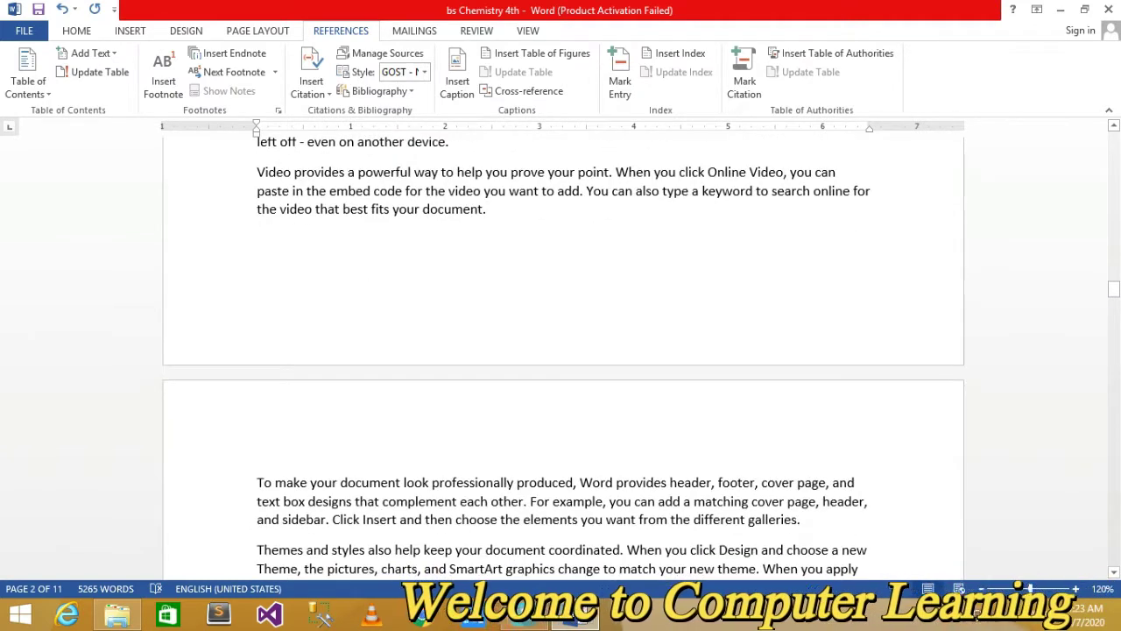
scroll(561, 351, "down", 5)
scroll(561, 350, "down", 3)
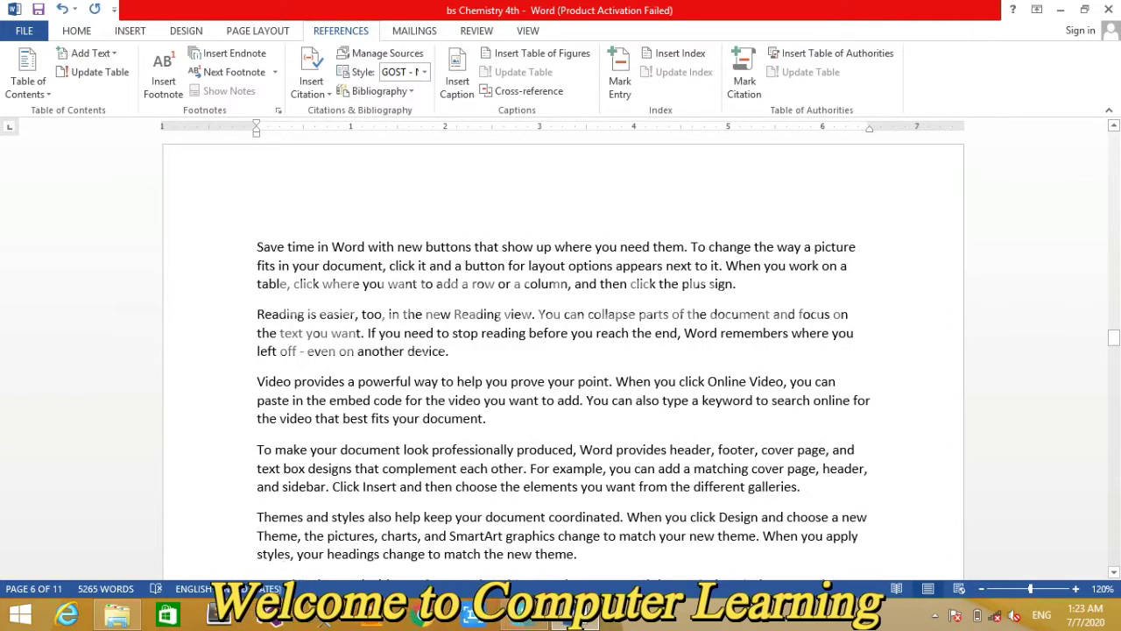
scroll(561, 351, "up", 5)
scroll(561, 350, "up", 5)
scroll(561, 350, "up", 5)
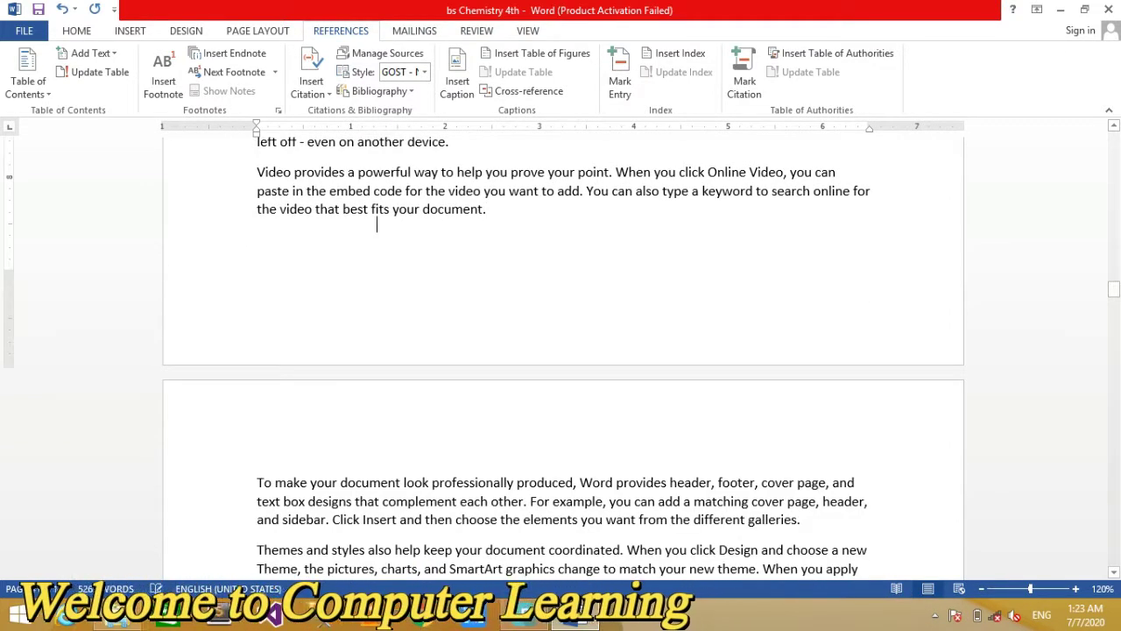
Insert the photo IMG-20181119-WA0074 below the video paragraph
left_click(257, 239)
left_click(129, 31)
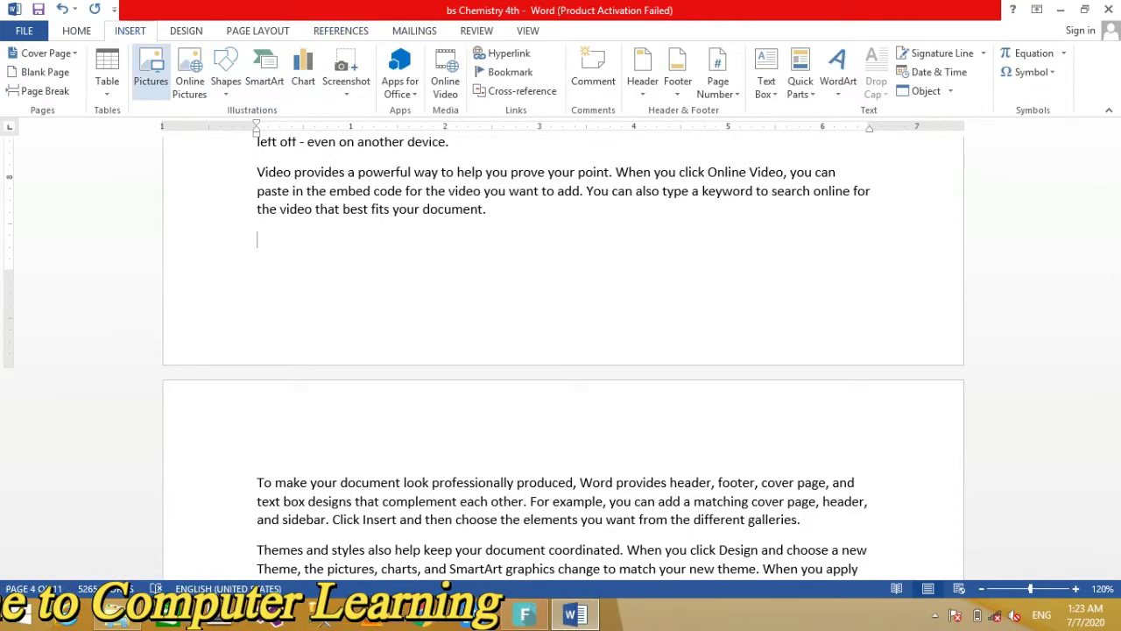
left_click(151, 70)
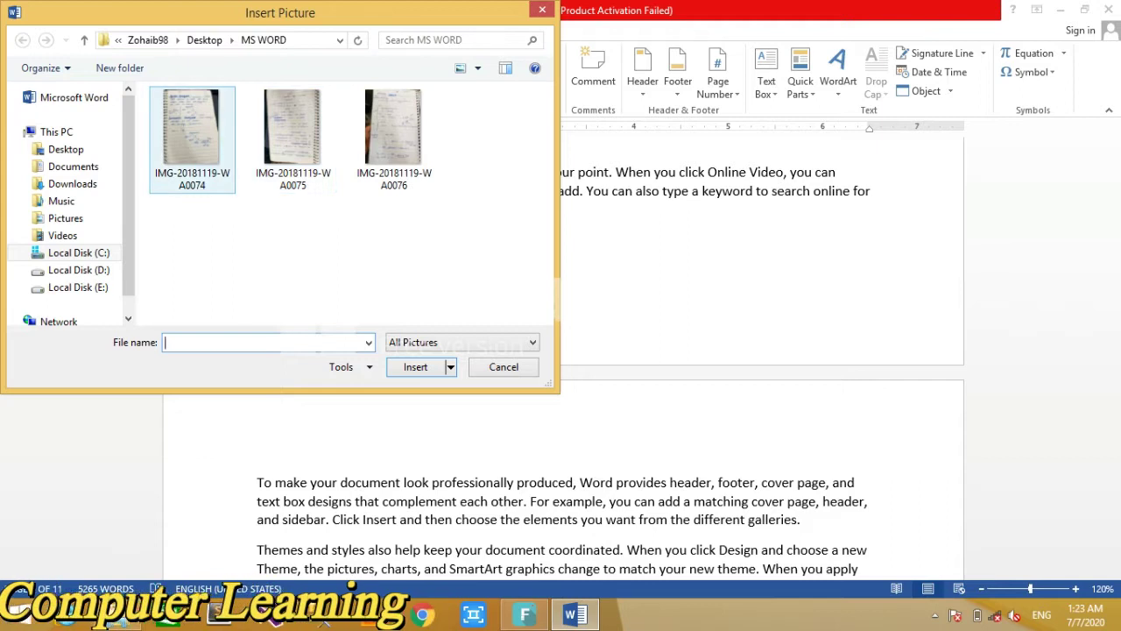
left_click(191, 131)
left_click(415, 366)
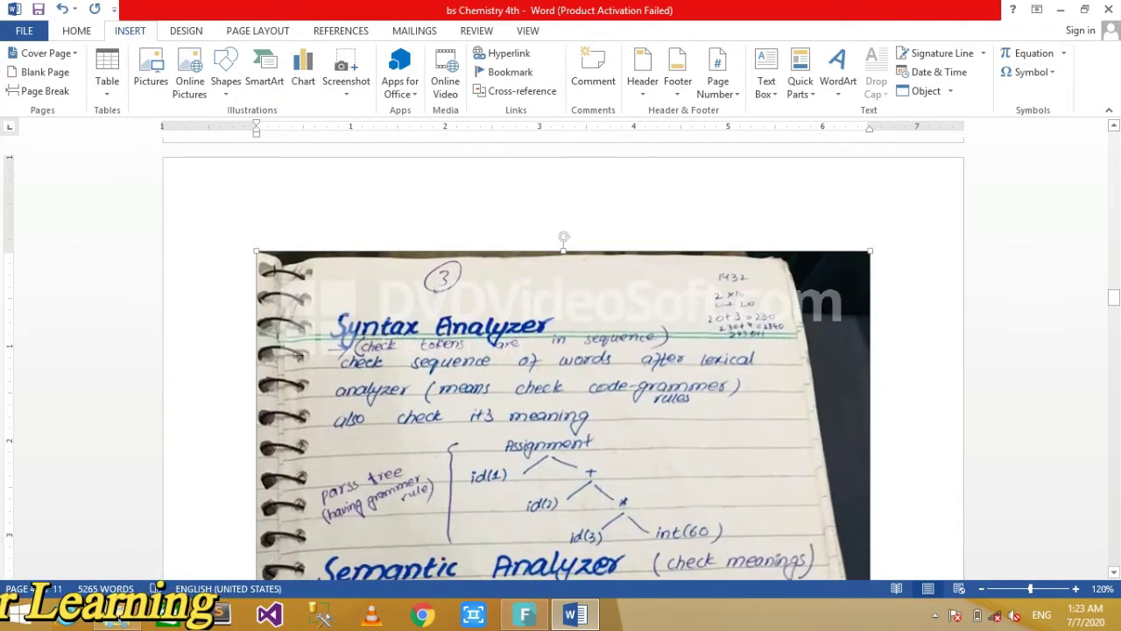
Shrink the notebook photo proportionally to about 2.63 by 1.98 inches
scroll(560, 359, "down", 3)
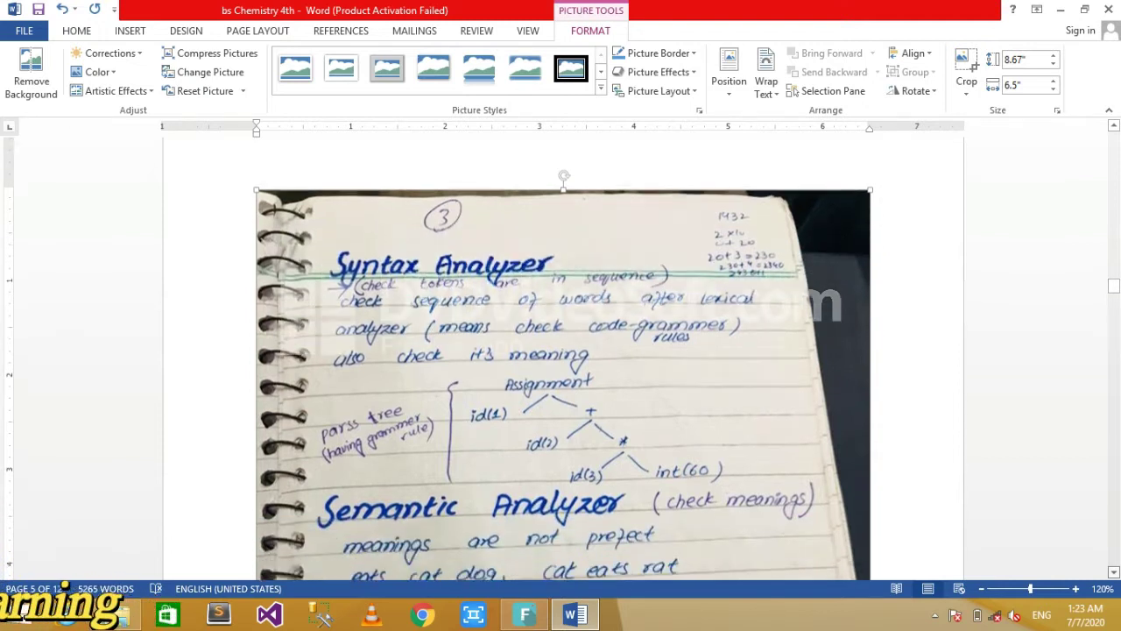
scroll(561, 359, "down", 3)
scroll(561, 360, "down", 2)
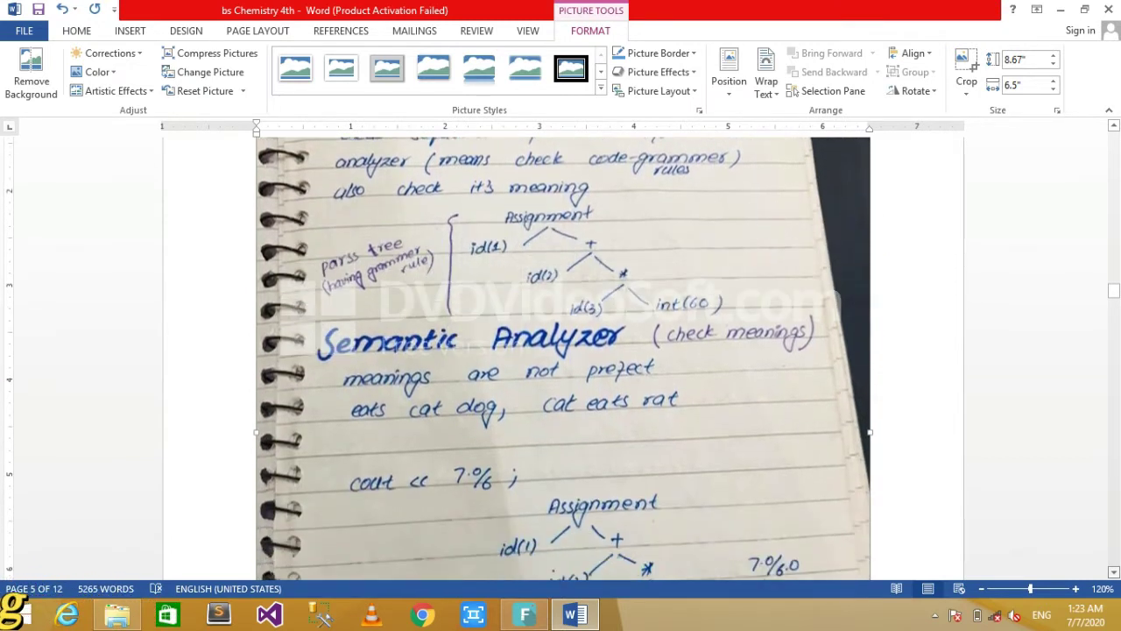
scroll(561, 359, "down", 5)
scroll(560, 359, "down", 2)
scroll(560, 359, "down", 3)
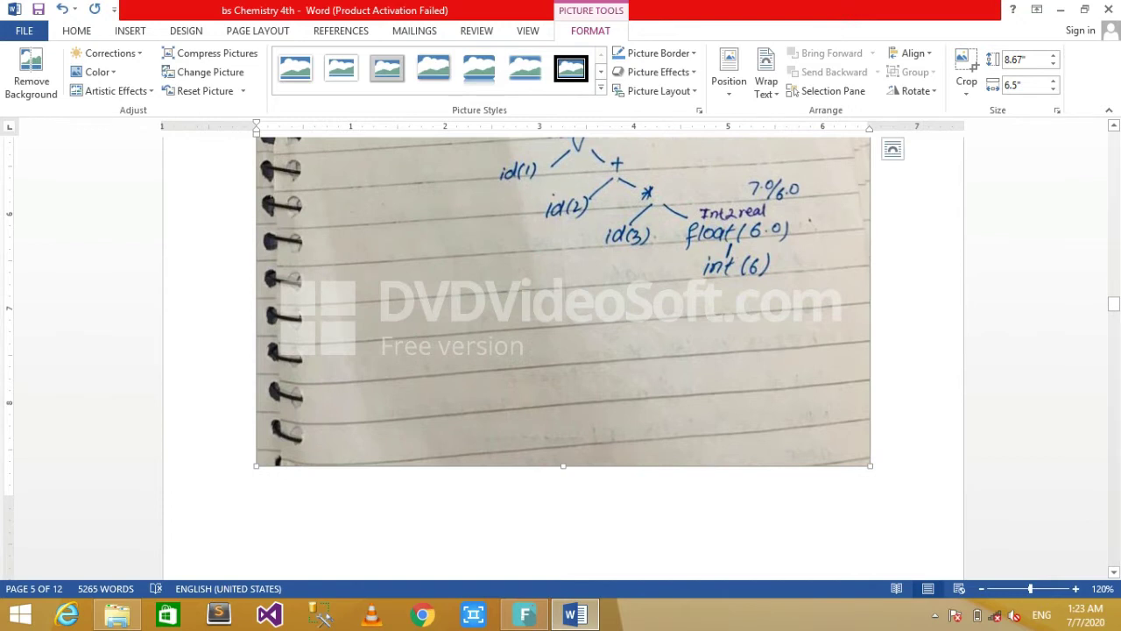
left_click_drag(870, 466, 708, 248)
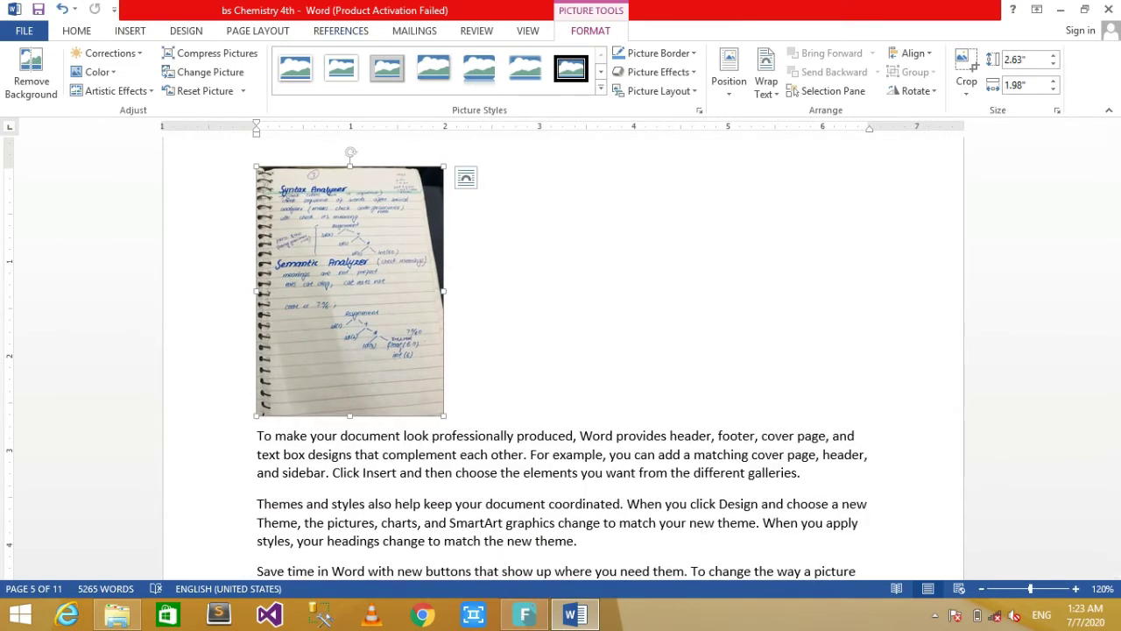
Add a caption labelled Figure, positioned below the selected picture, reading 'Figure 1'
key("alt+s")
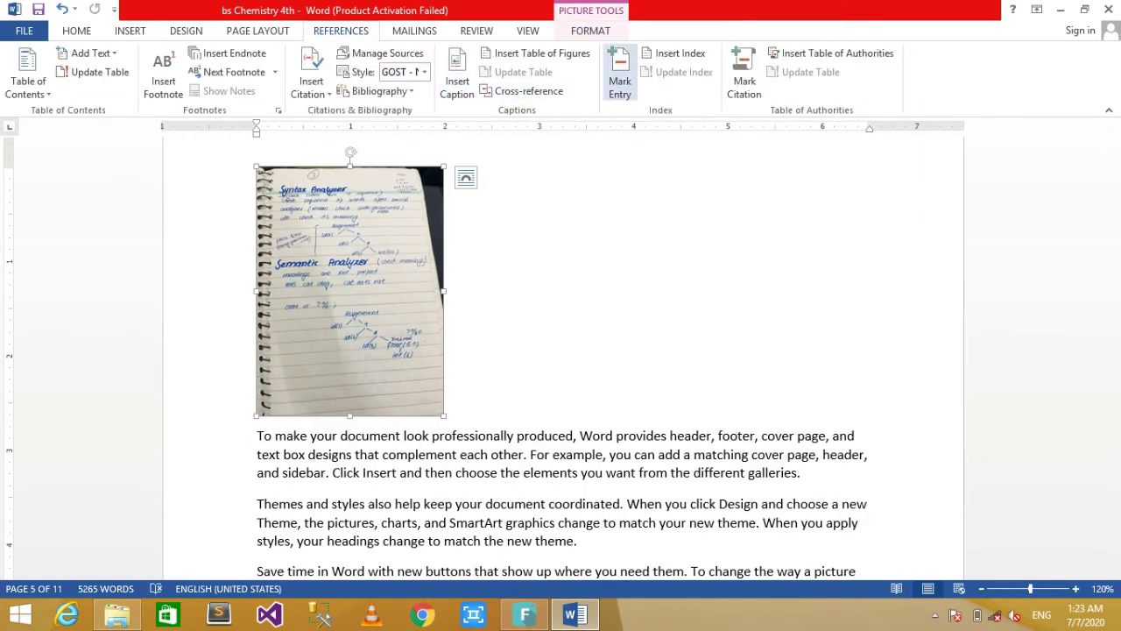
left_click(457, 74)
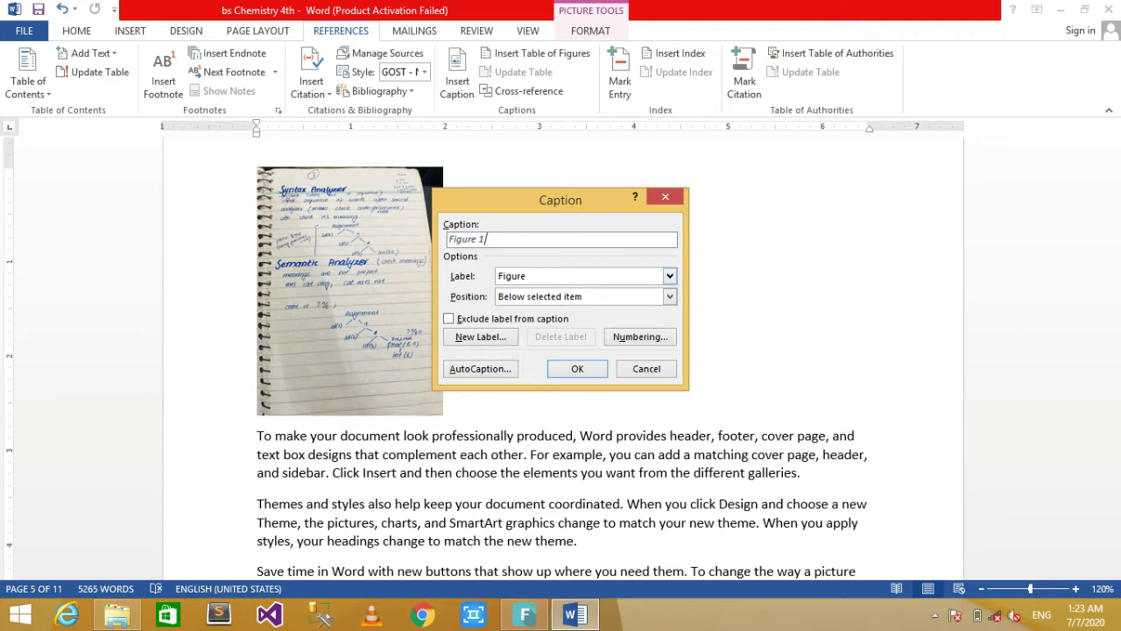
key("alt+l")
key("alt+Down")
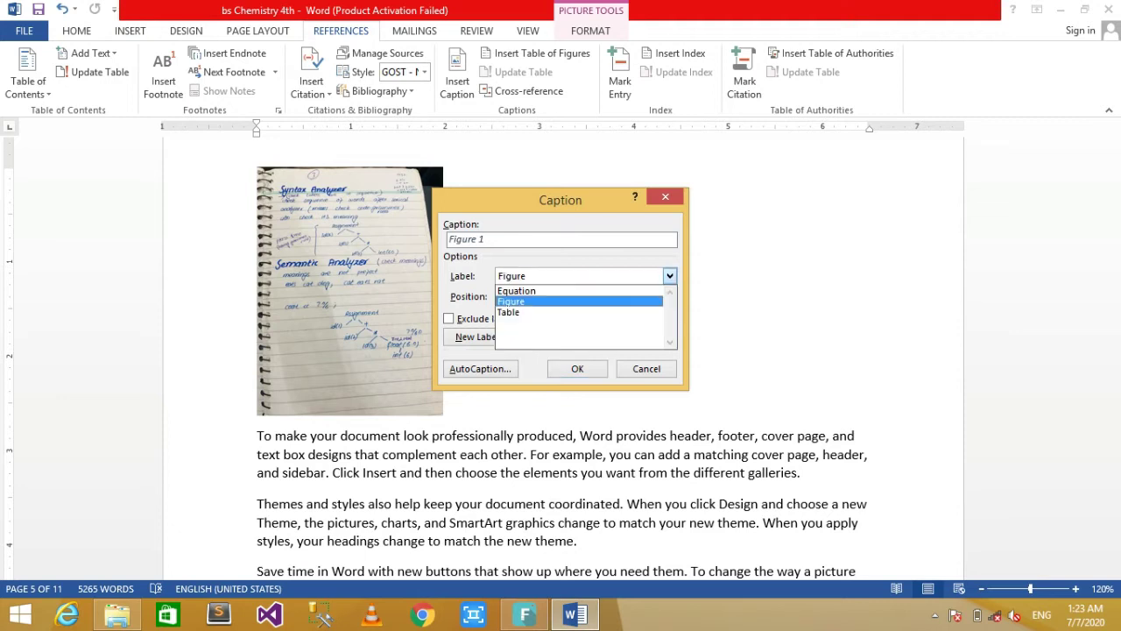
key("Up")
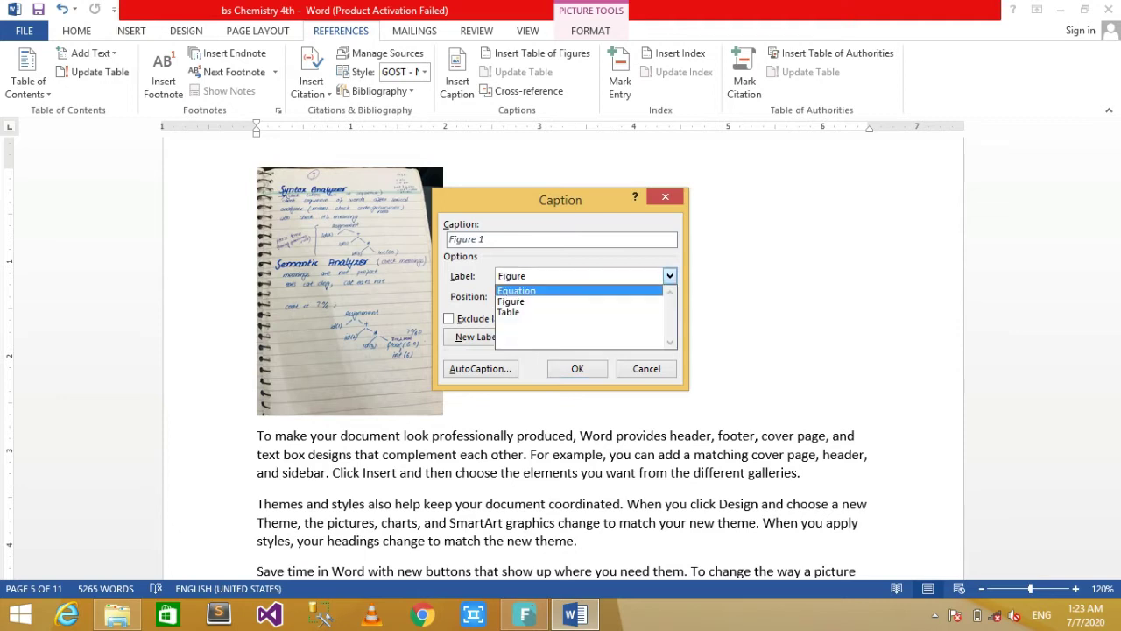
key("Down")
key("Return")
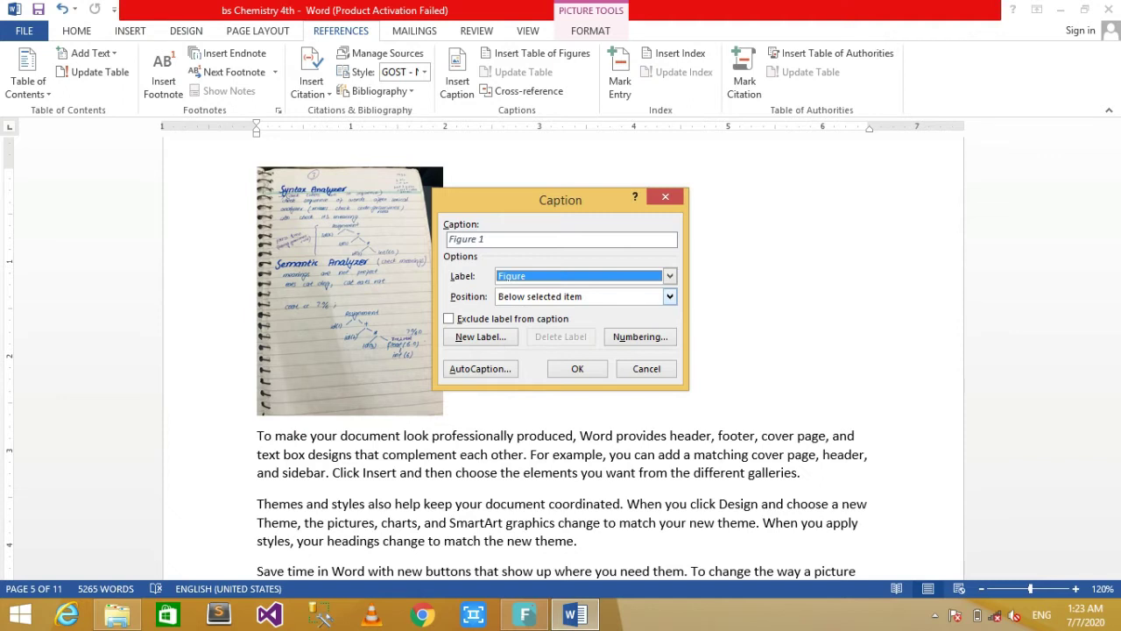
key("alt+p")
key("alt+Down")
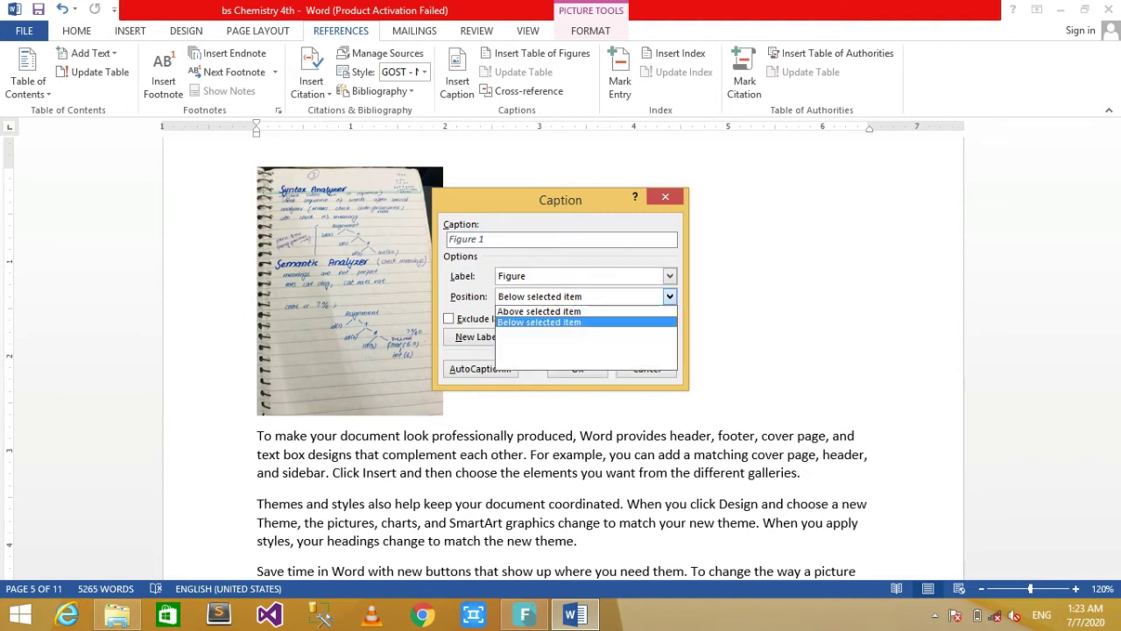
key("Up")
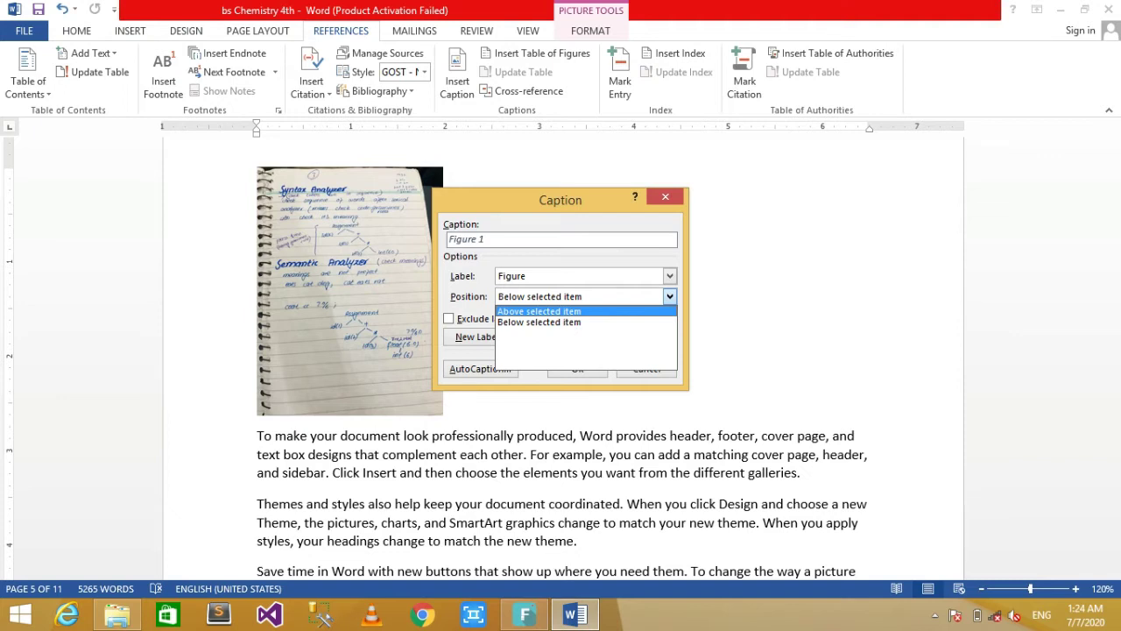
key("Down")
key("Return")
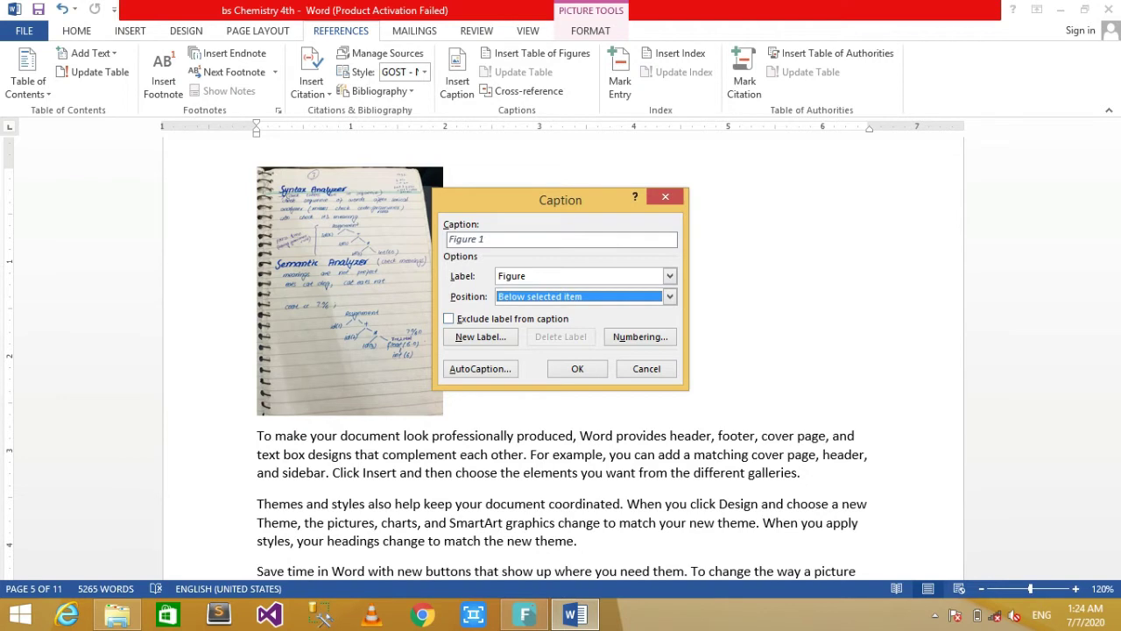
left_click(487, 239)
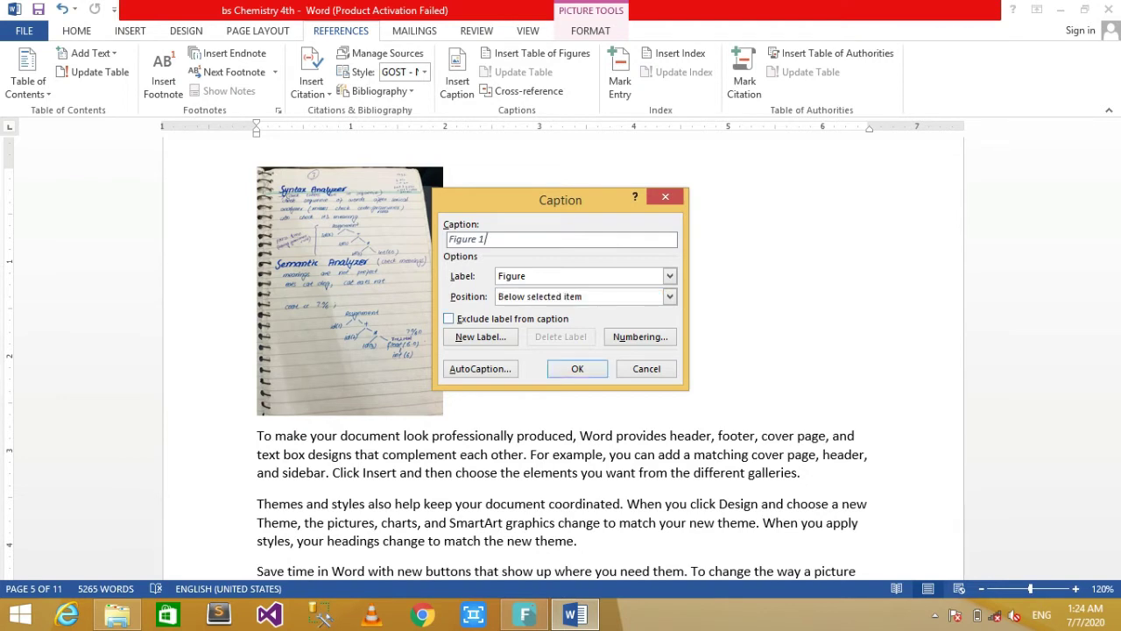
key("Return")
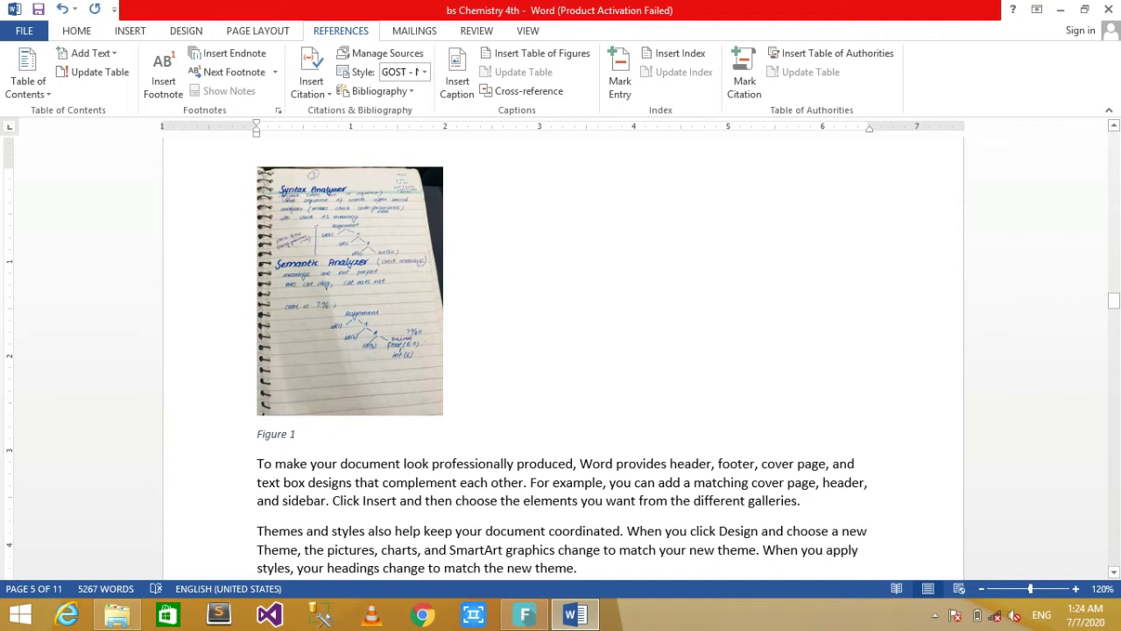
Place photo IMG-20181119-WA0075 on a new line after the Themes paragraph, sized 3.09 × 2.32 inches
scroll(560, 359, "down", 1)
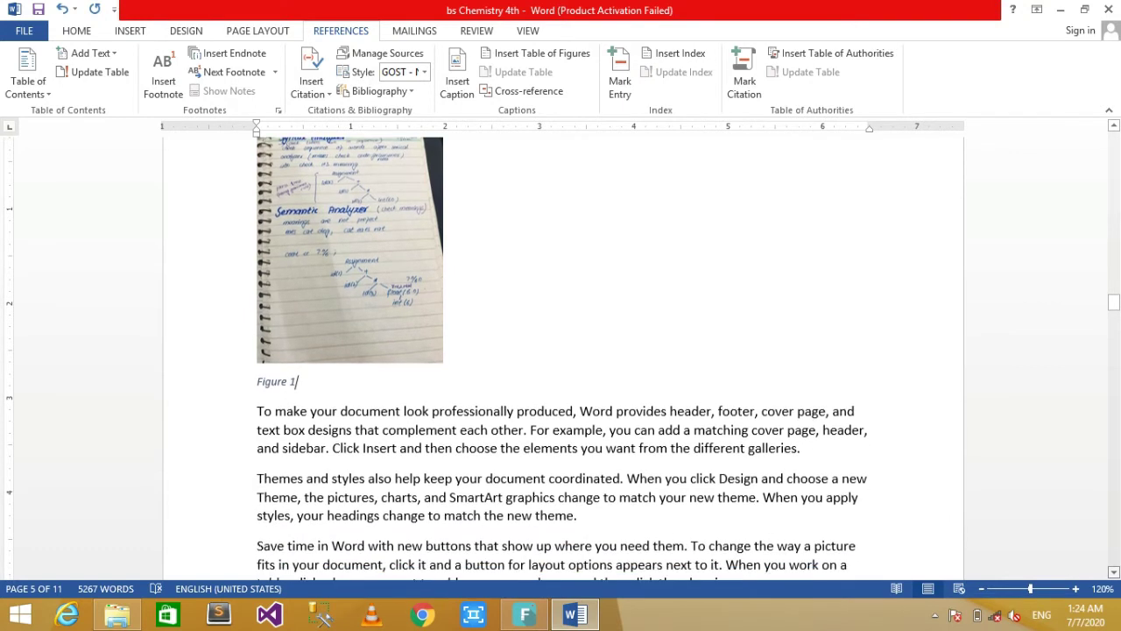
scroll(560, 359, "down", 2)
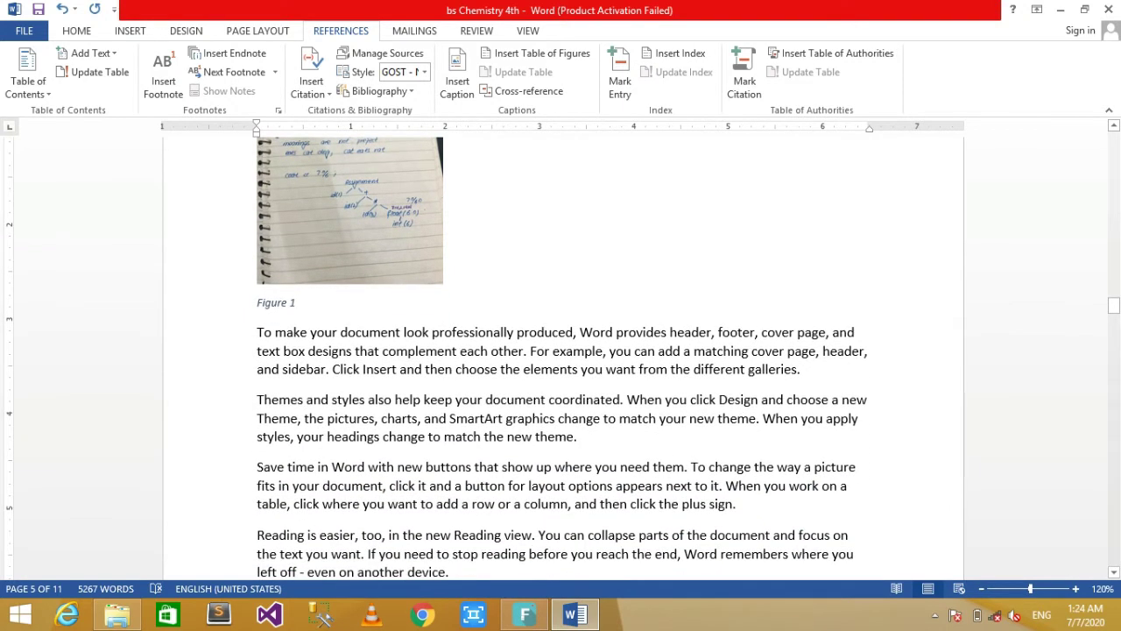
scroll(560, 359, "down", 5)
scroll(561, 359, "down", 5)
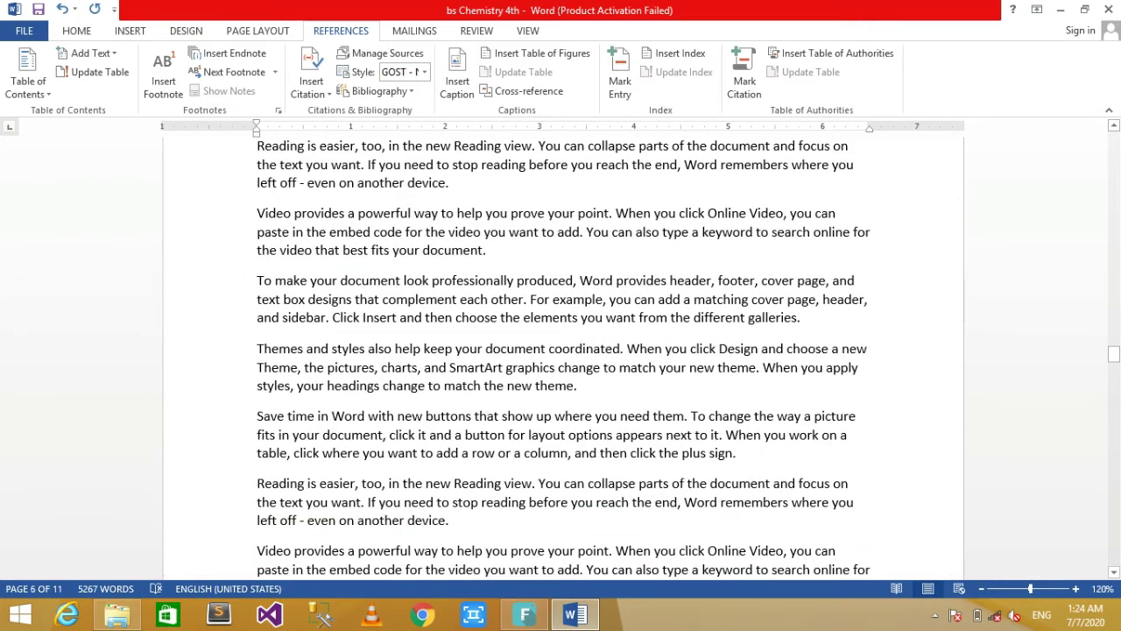
left_click(577, 385)
key("Return")
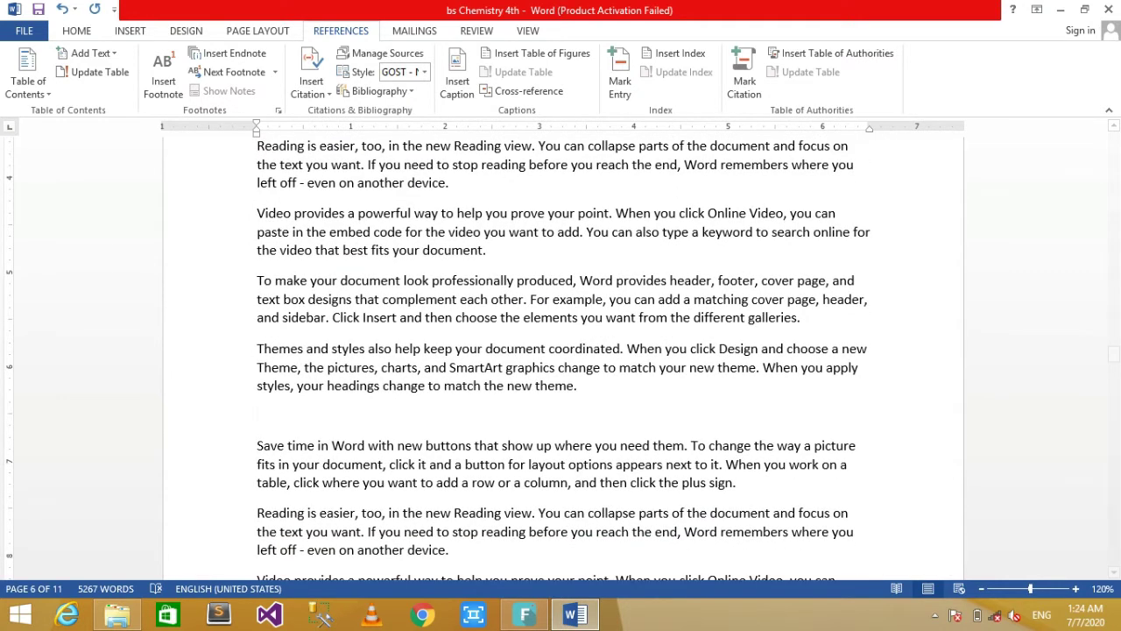
left_click(130, 31)
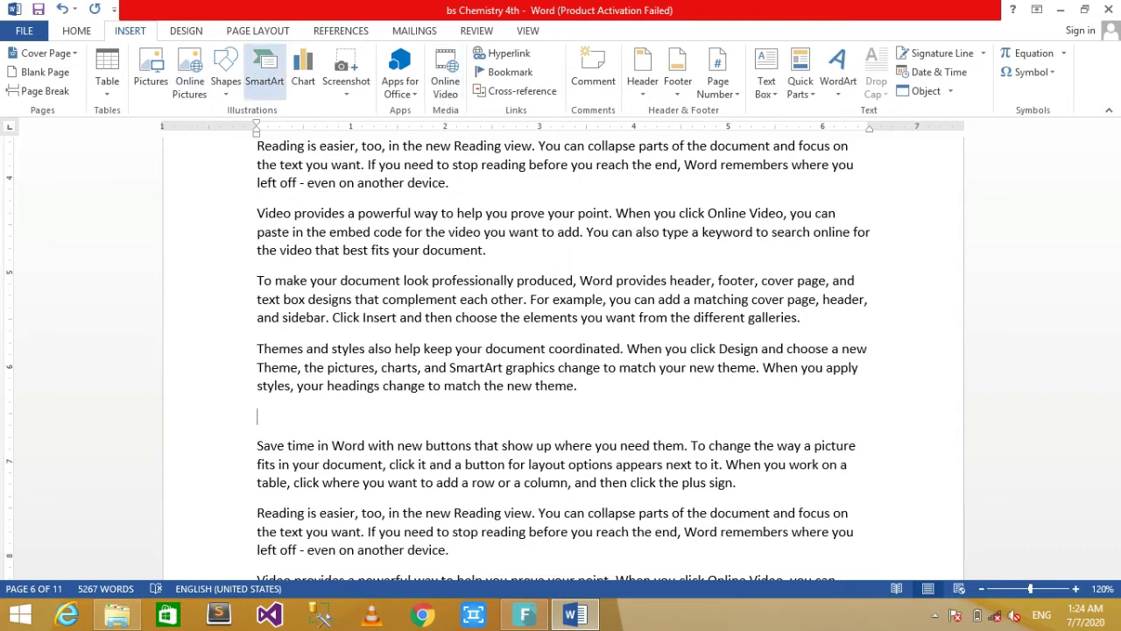
left_click(151, 70)
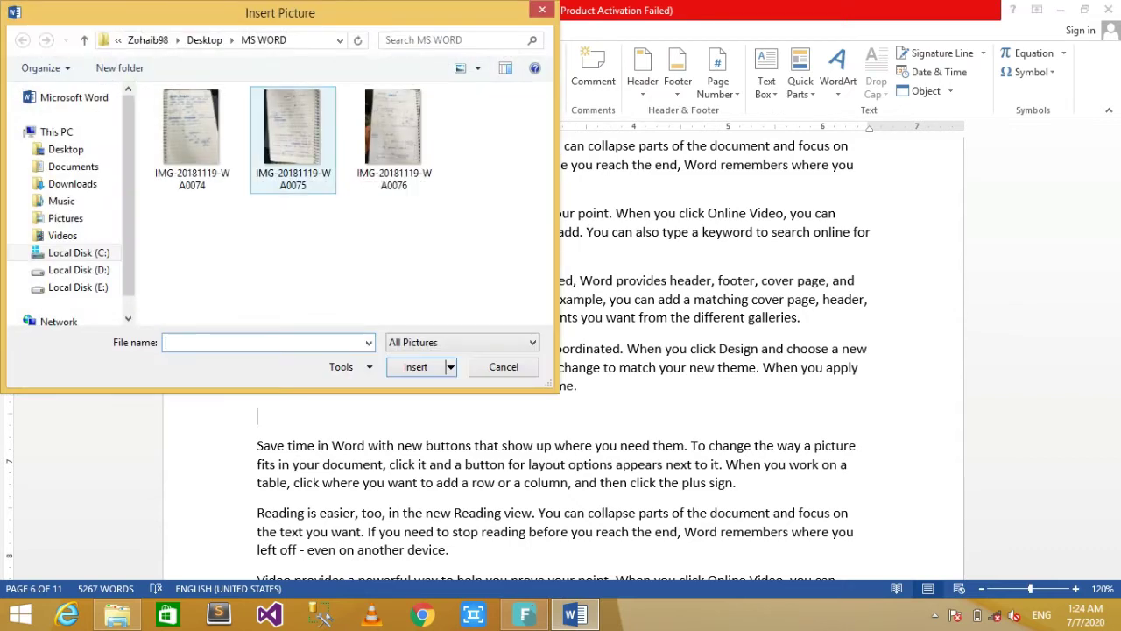
double_click(293, 144)
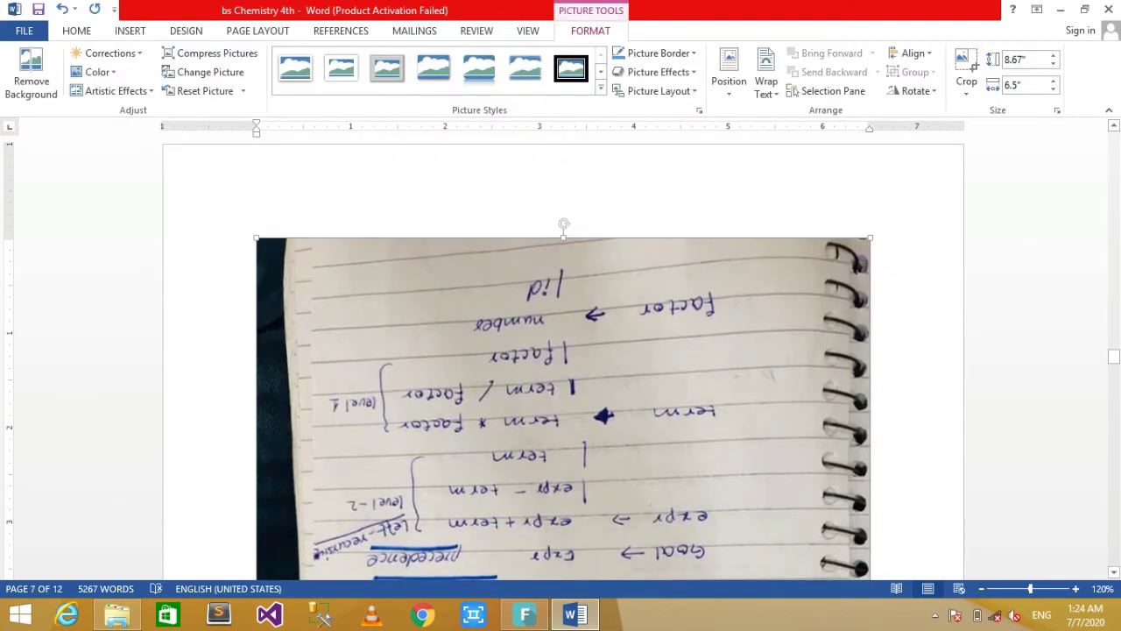
left_click_drag(869, 237, 655, 237)
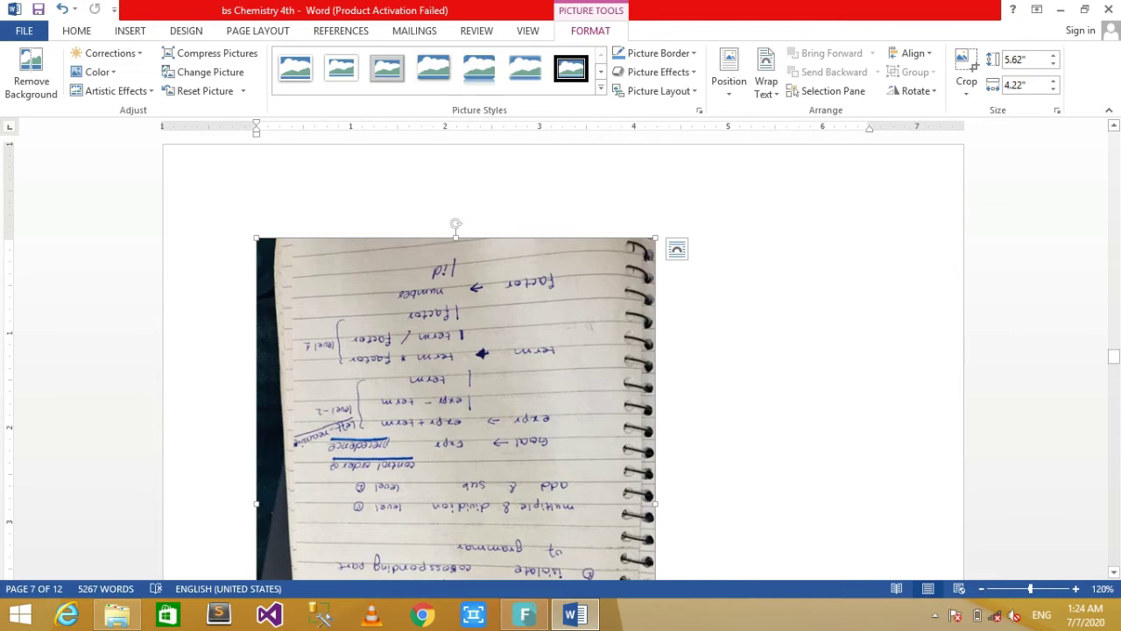
left_click_drag(655, 237, 476, 238)
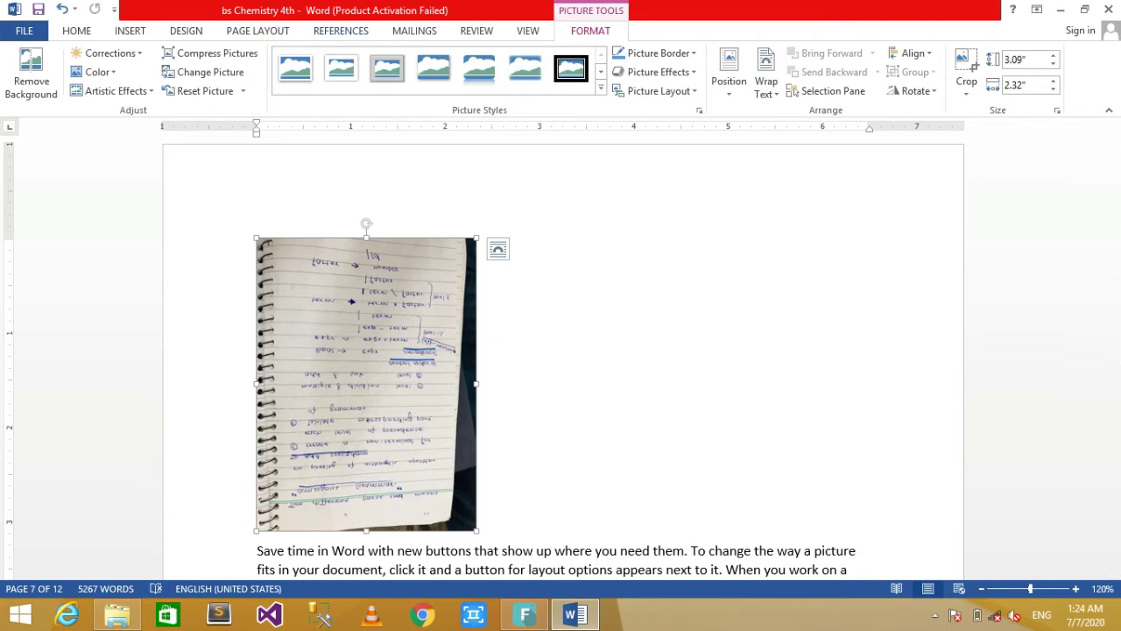
Caption the second notebook photo 'Figure 2', placed below the selected item
left_click(341, 30)
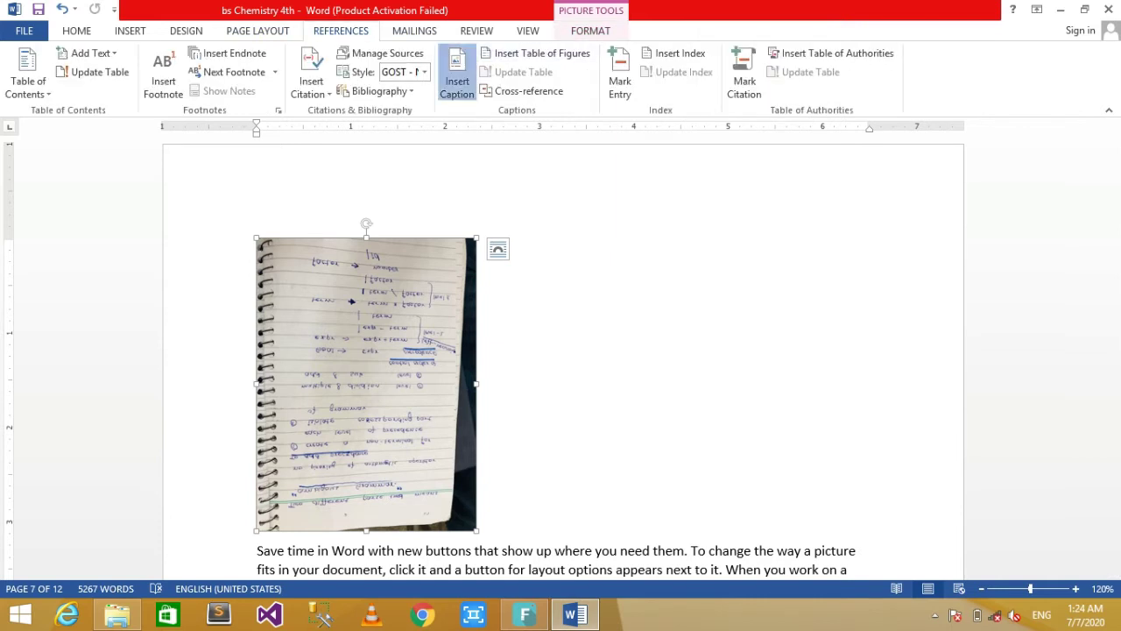
left_click(456, 72)
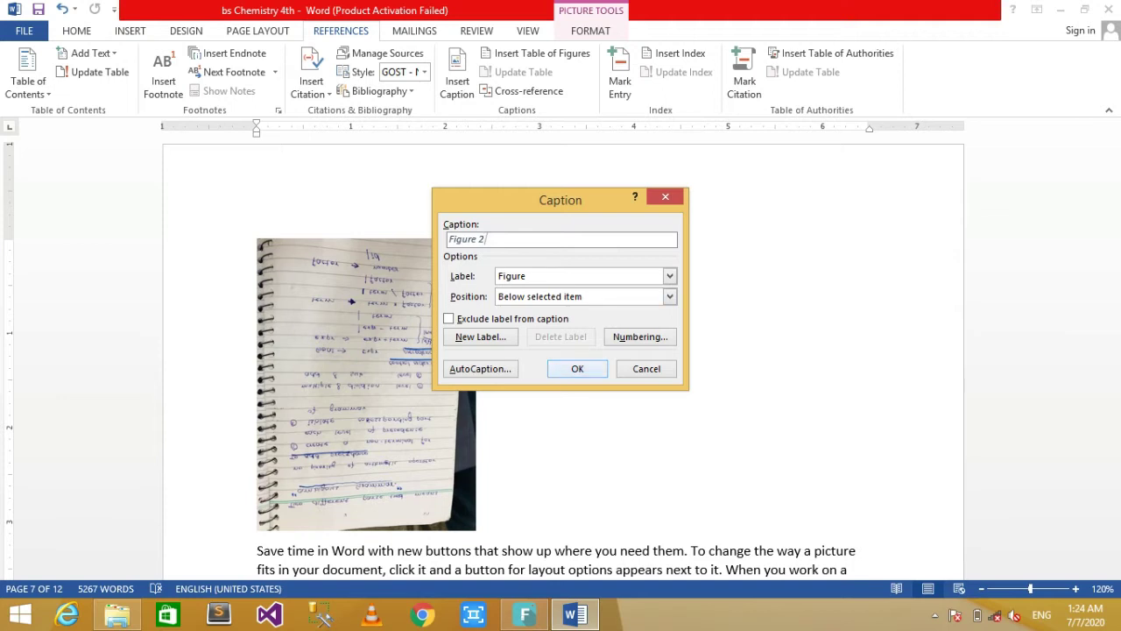
left_click(577, 368)
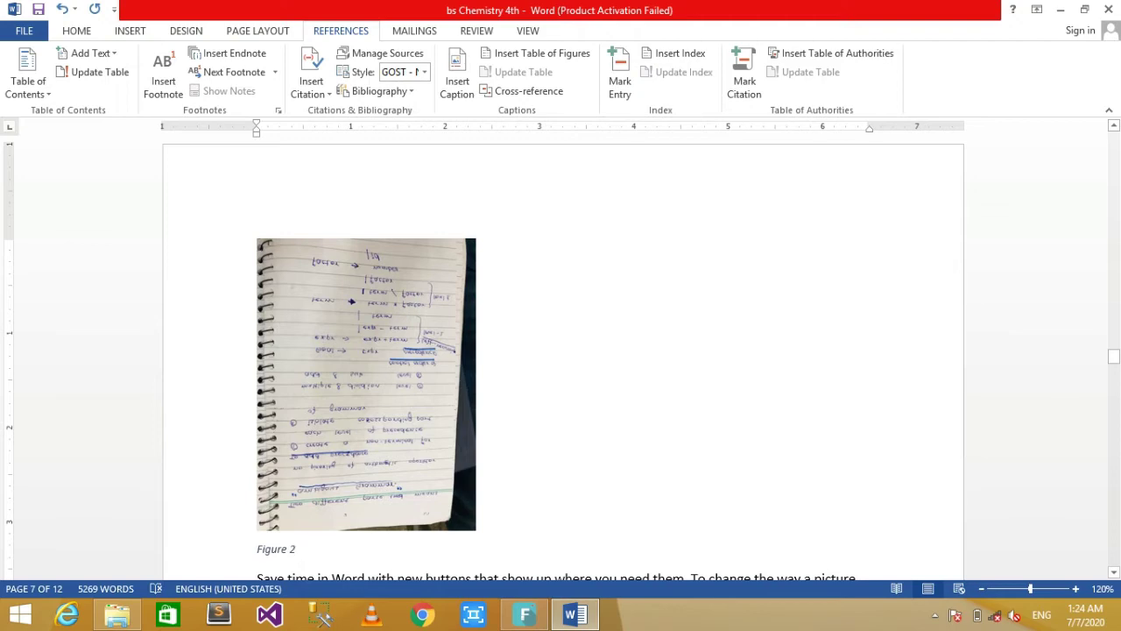
scroll(560, 350, "up", 5)
scroll(561, 350, "up", 5)
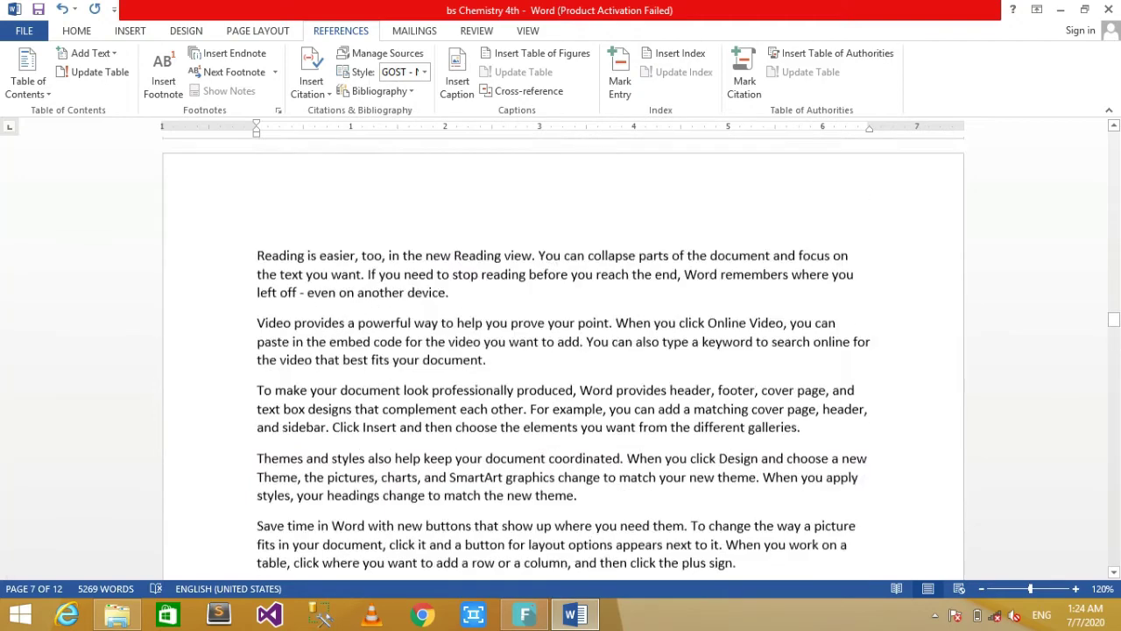
scroll(561, 350, "up", 5)
scroll(561, 350, "up", 5)
Move the Computer section onto a new page with a page break after the Contents
left_click_drag(1113, 225, 1113, 149)
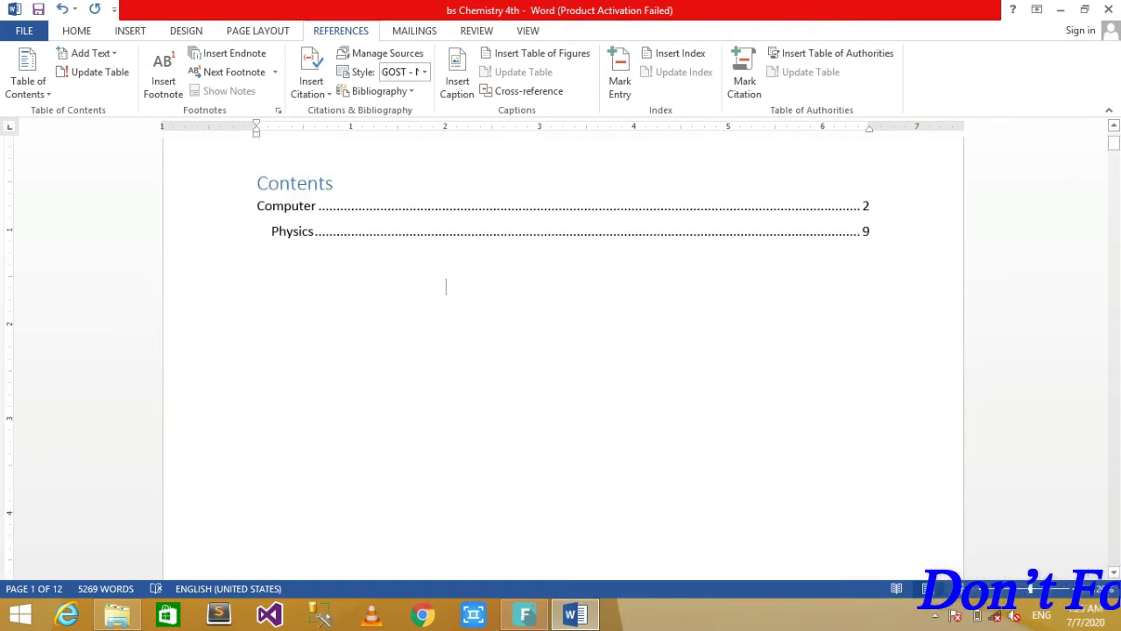
key("Delete")
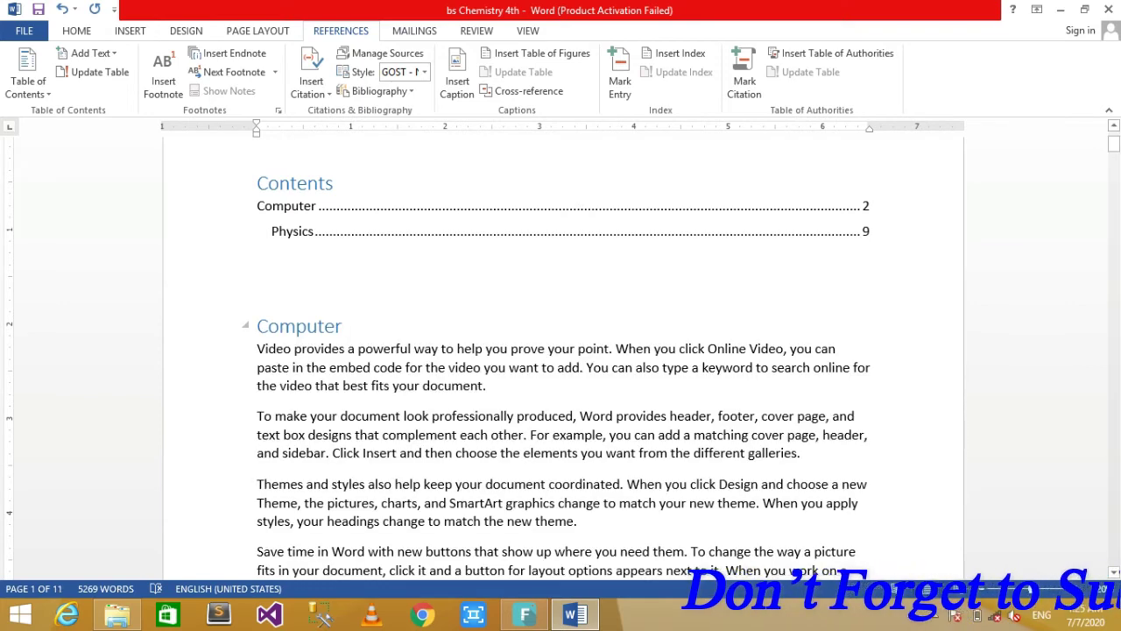
key("ctrl+Return")
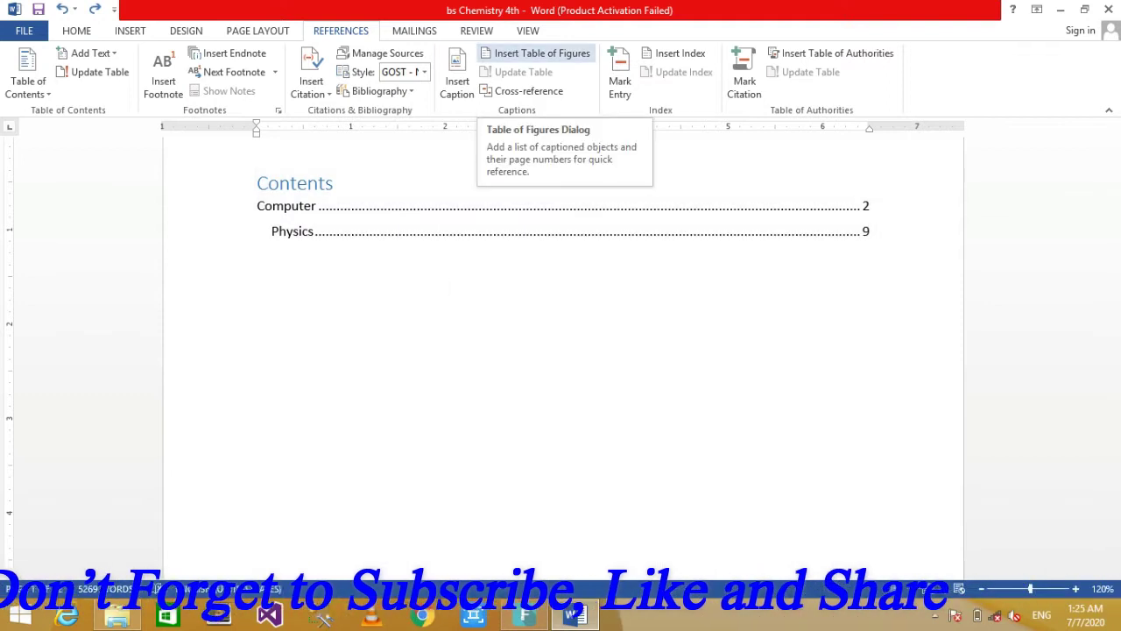
Insert a table of figures using solid underline tab leaders
left_click(536, 54)
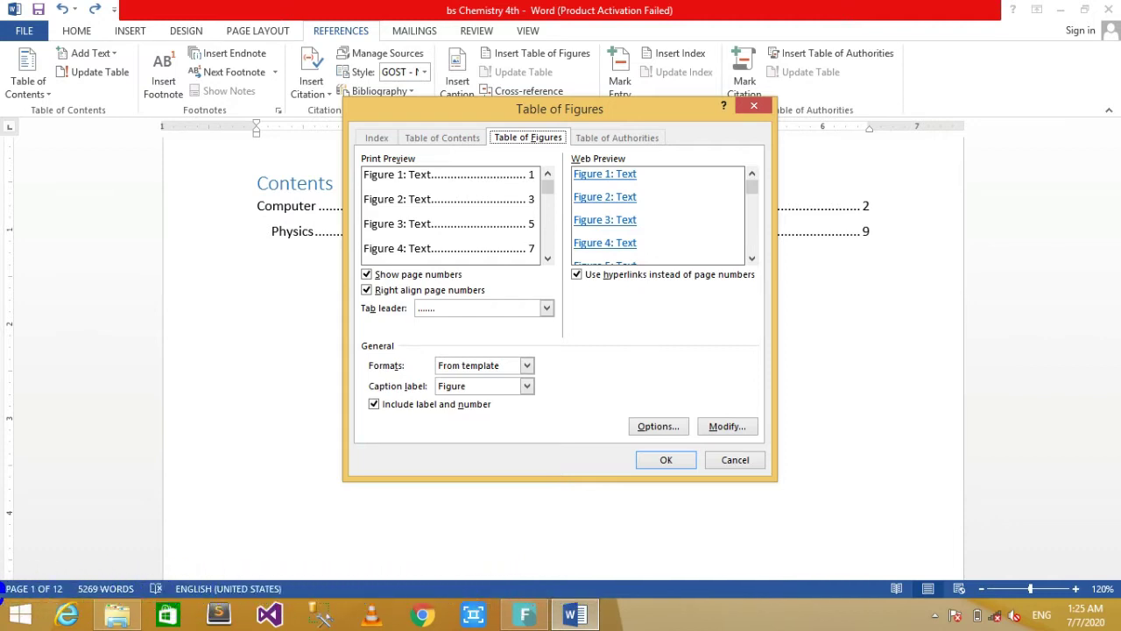
left_click(546, 307)
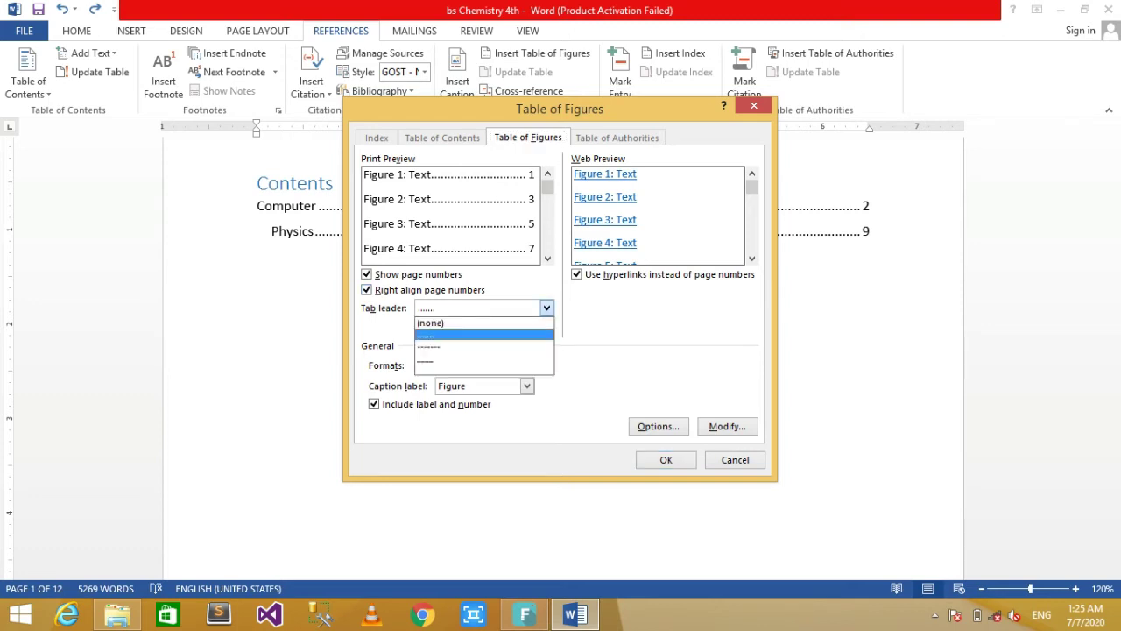
key("Down")
key("Down")
key("Return")
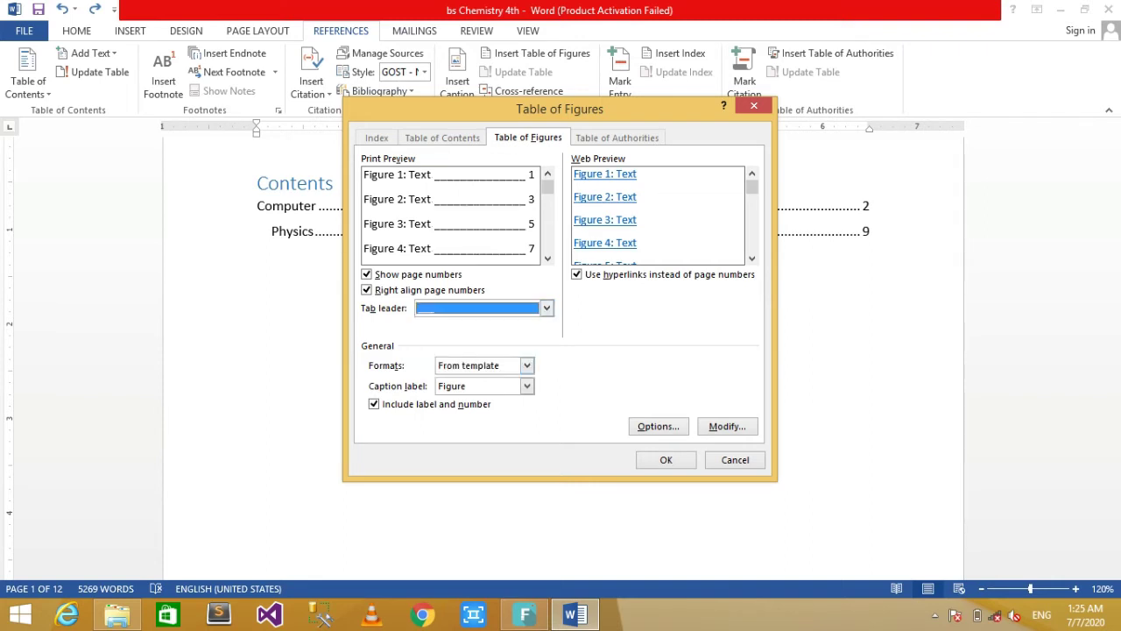
key("Return")
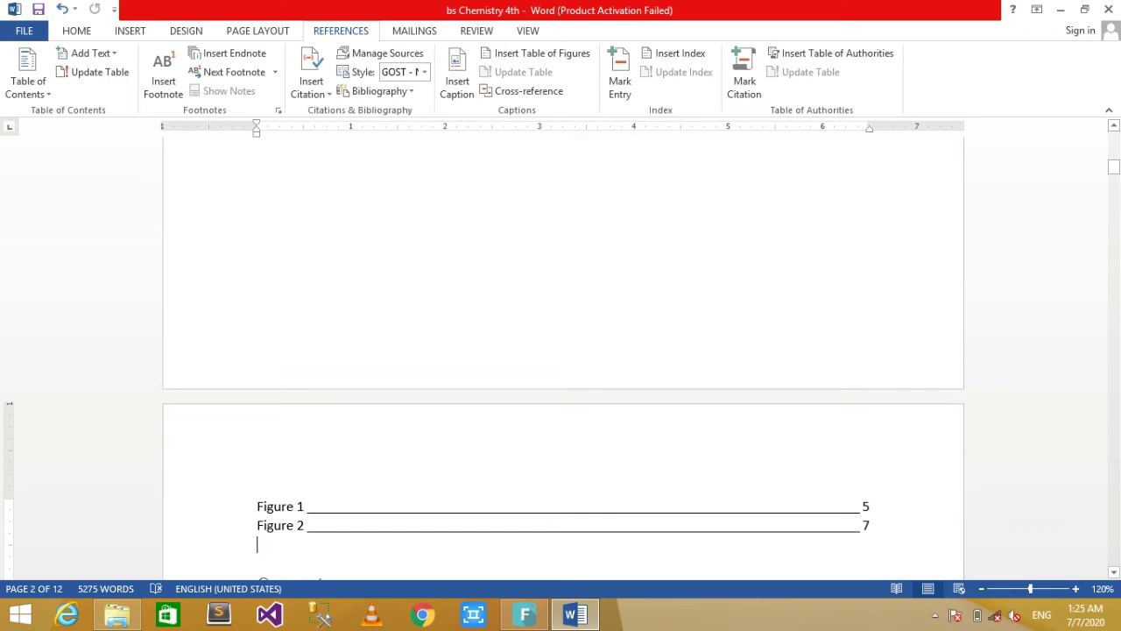
scroll(563, 367, "down", 2)
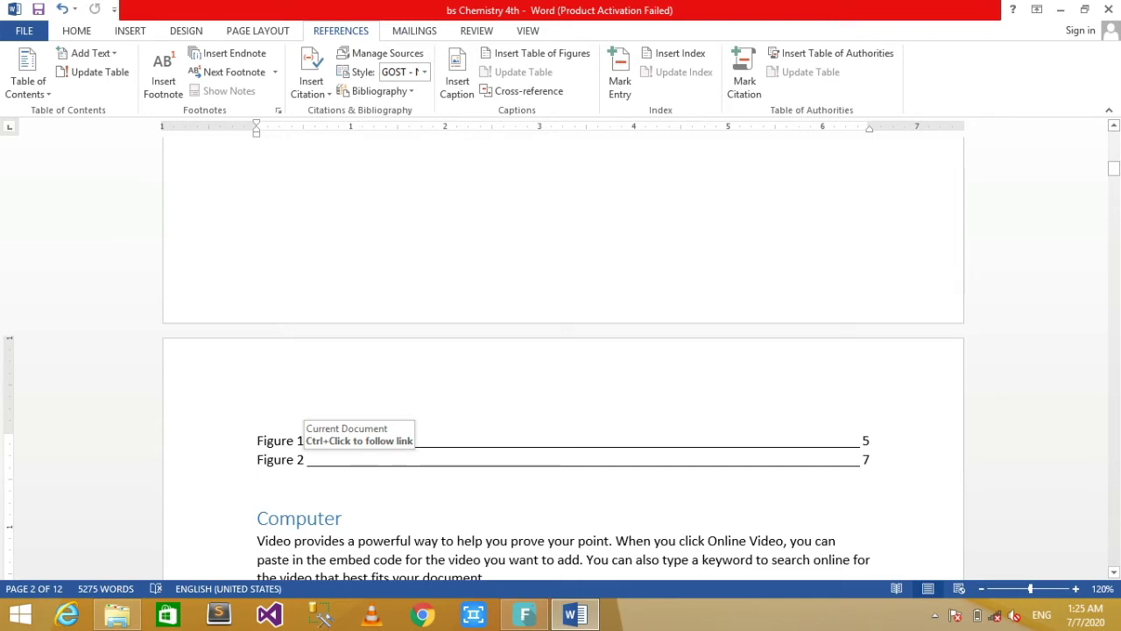
left_click(289, 459)
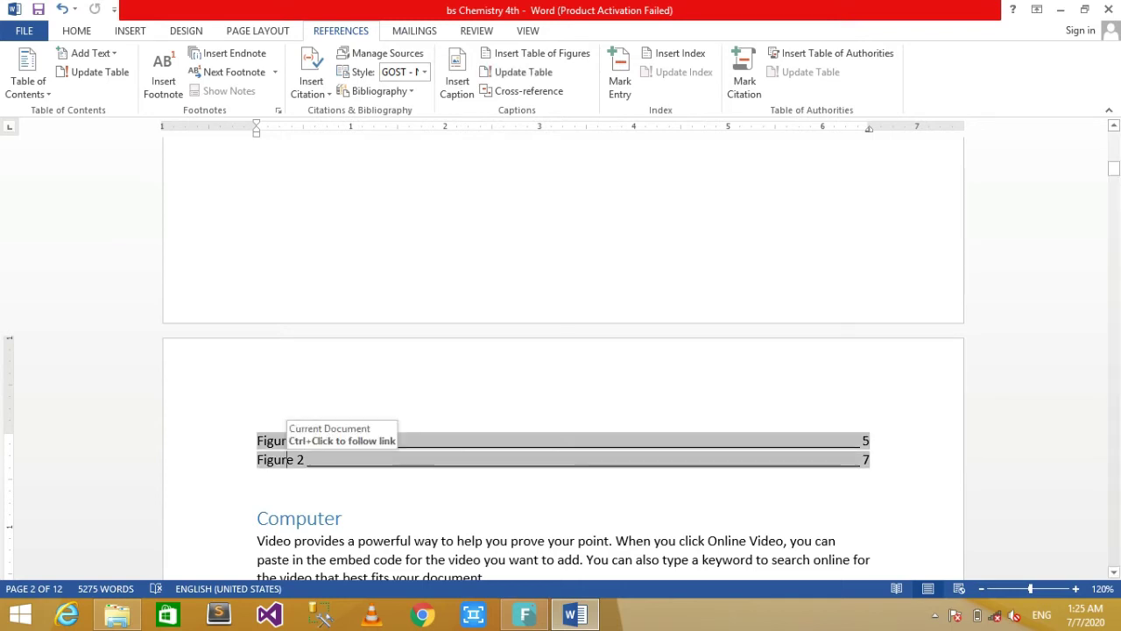
left_click(280, 459, "ctrl")
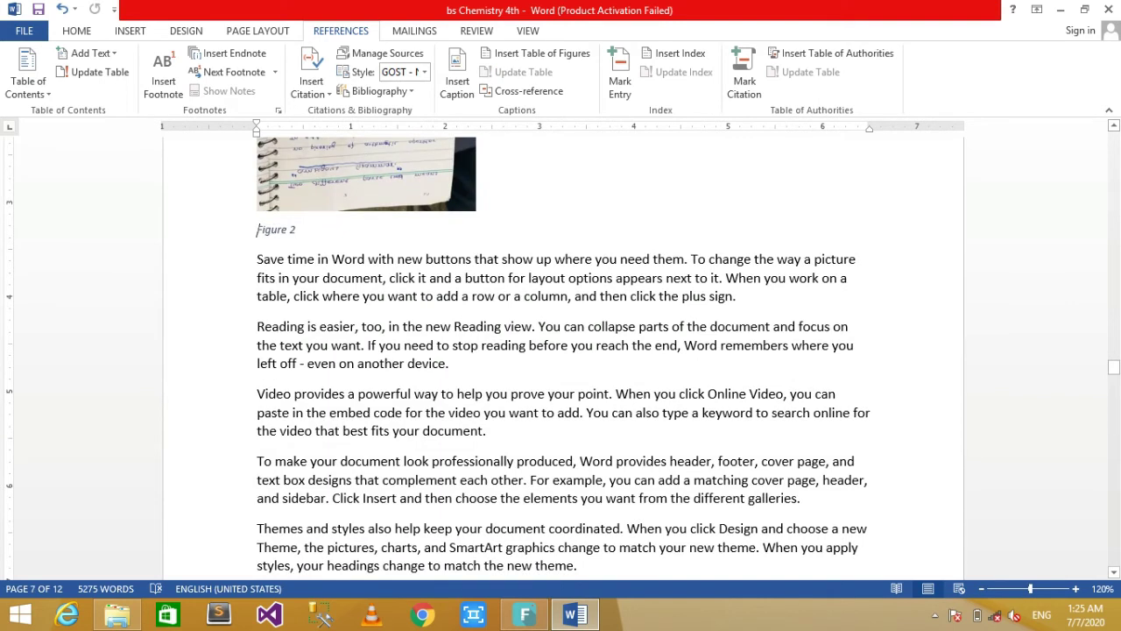
scroll(561, 350, "up", 15)
scroll(560, 351, "up", 5)
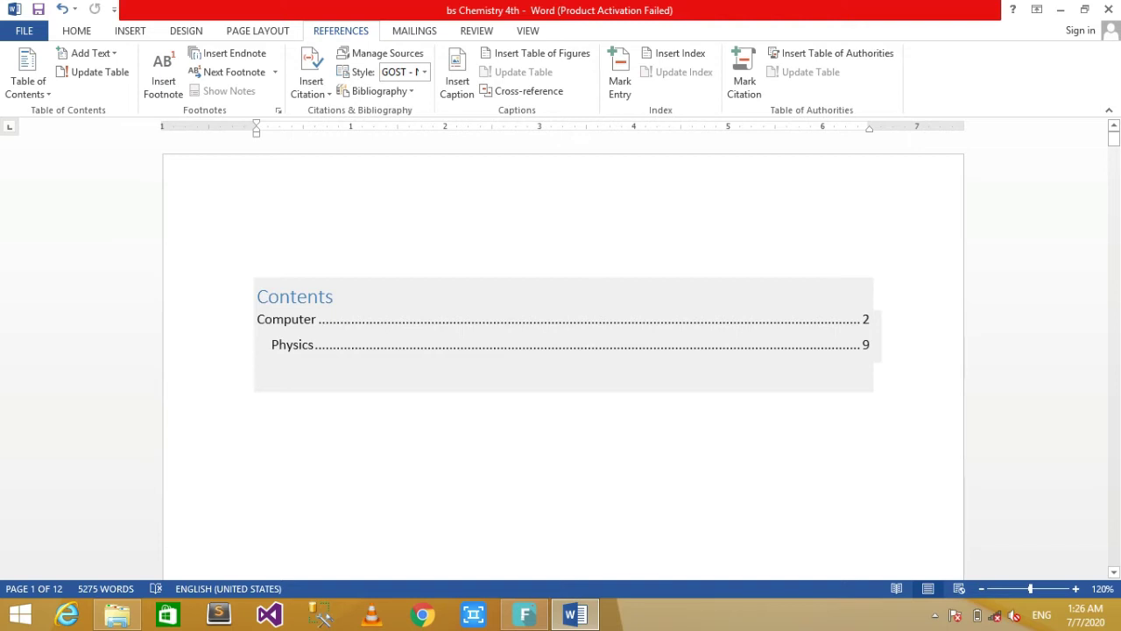
Navigate back to the Themes paragraph near the start of the document
left_click(282, 344, "ctrl")
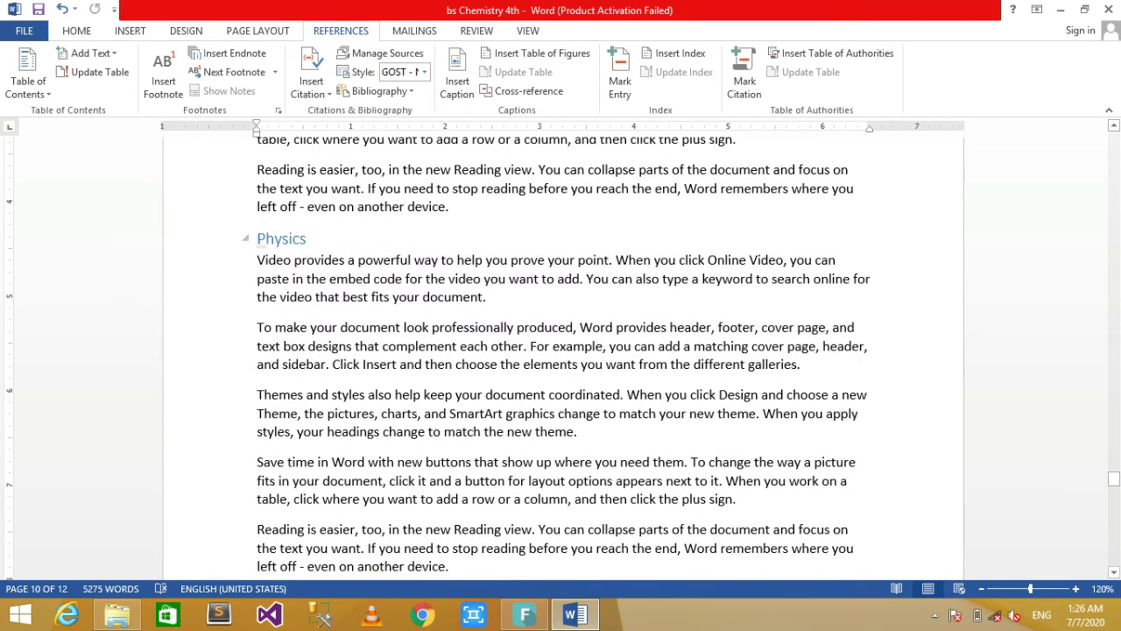
scroll(561, 350, "up", 3)
scroll(561, 350, "up", 10)
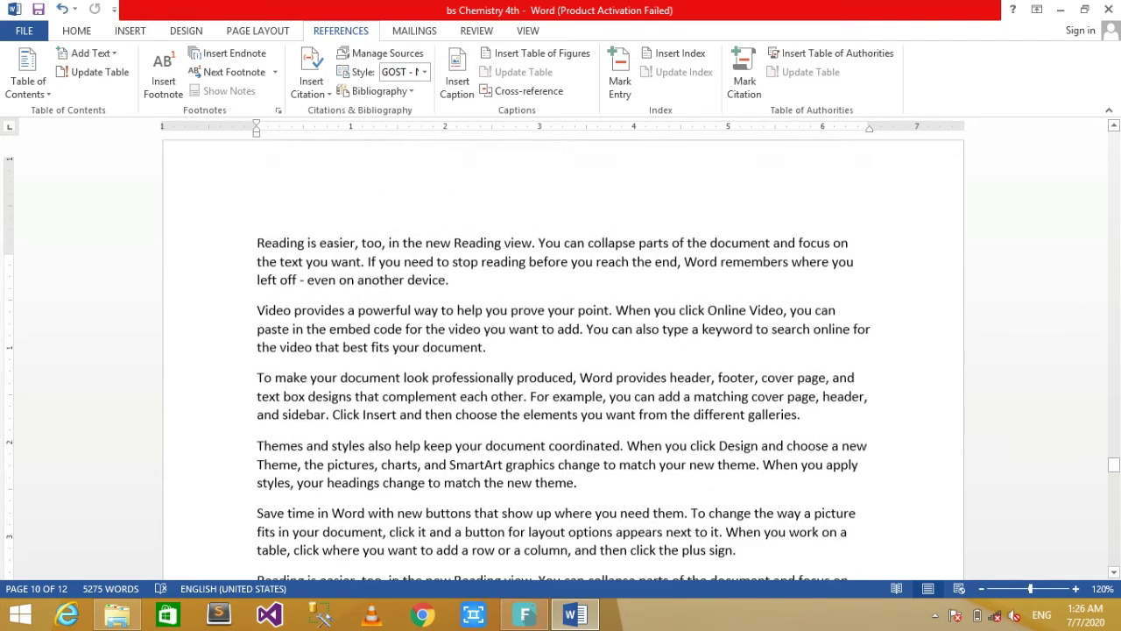
scroll(561, 350, "up", 10)
scroll(560, 351, "up", 5)
scroll(560, 350, "up", 3)
key("ctrl+Home")
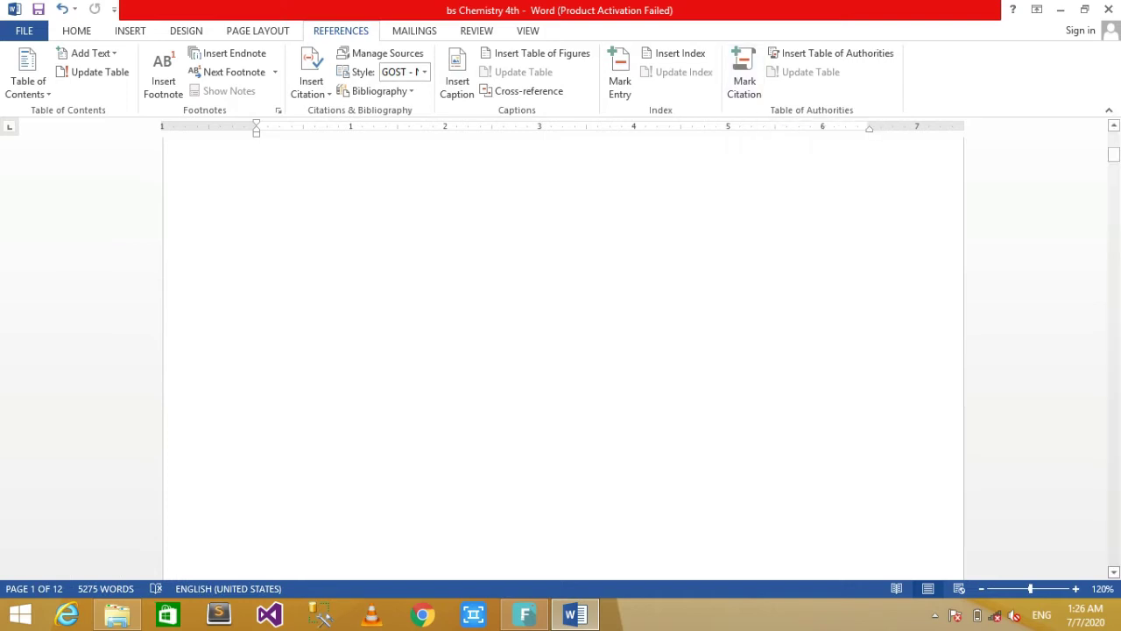
scroll(560, 350, "down", 5)
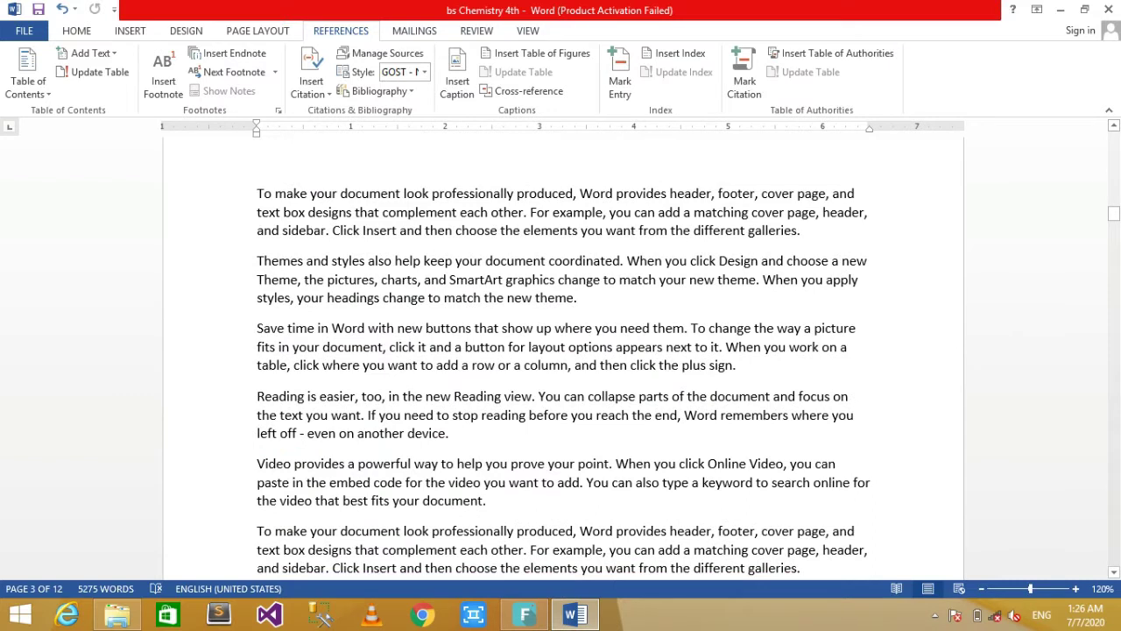
Mark the word 'theme' as an index entry
mouse_move(575, 297)
left_mouse_down()
mouse_move(540, 280)
mouse_move(536, 298)
left_mouse_up()
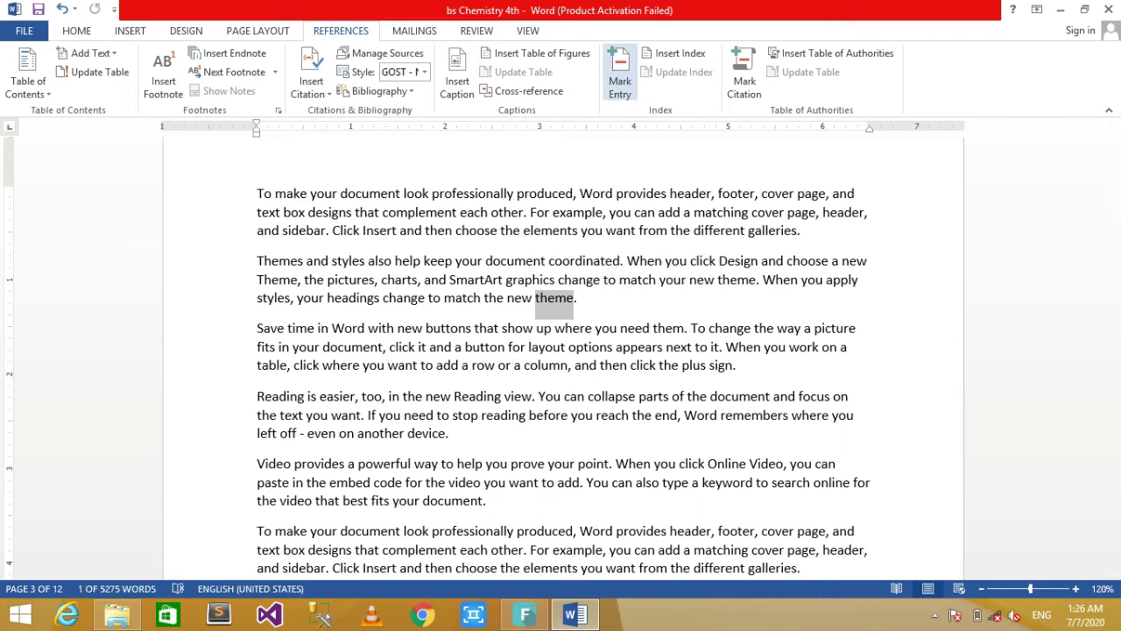
left_click(619, 74)
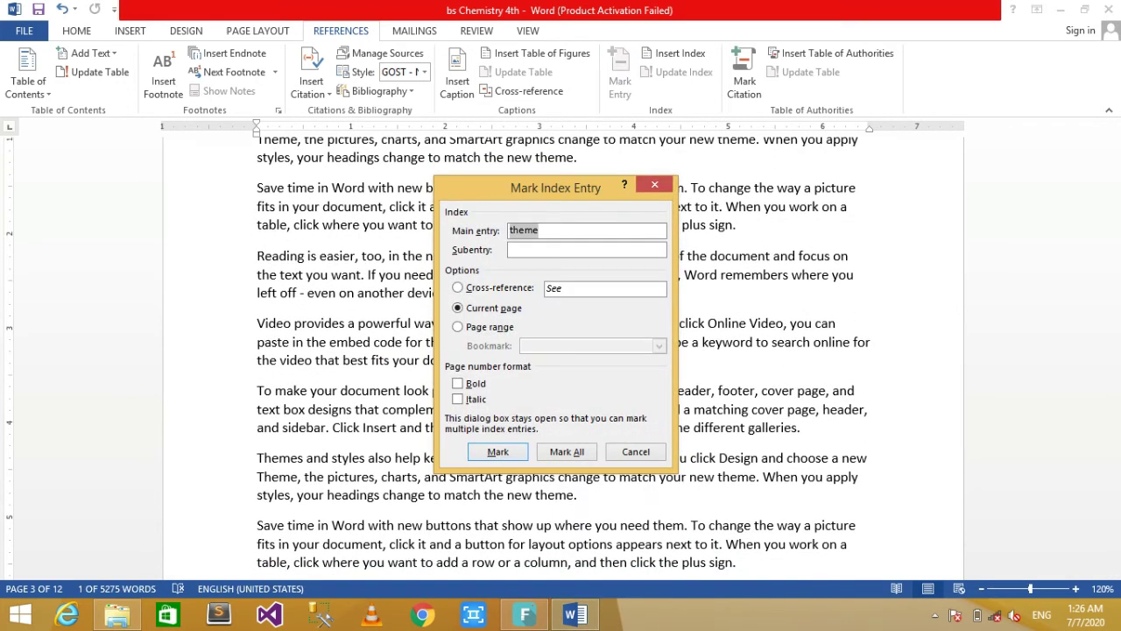
key("Return")
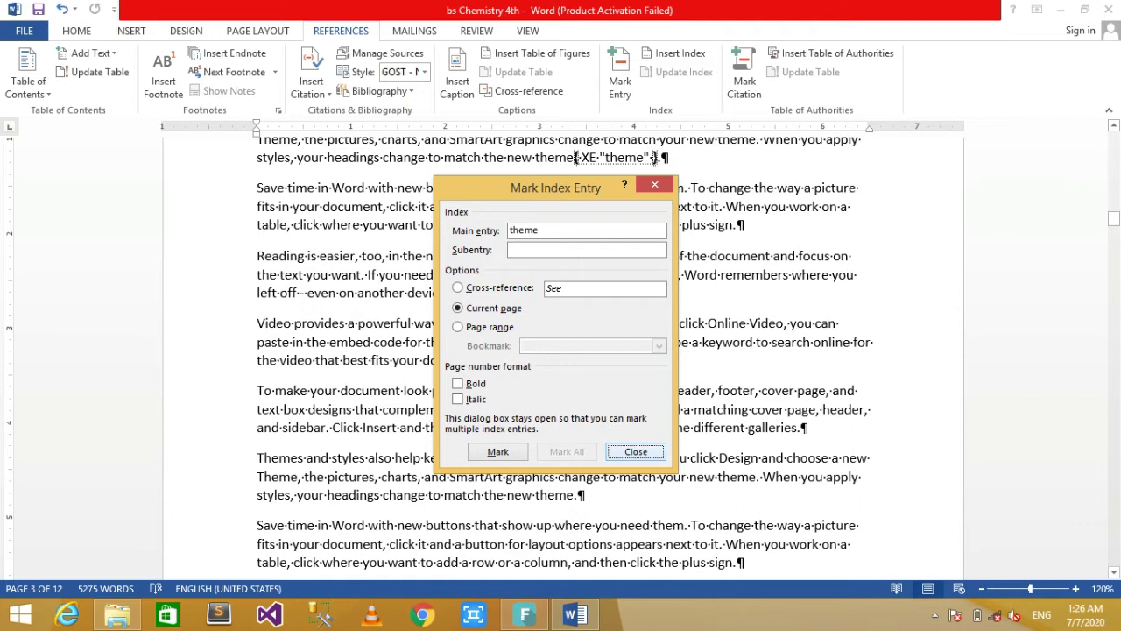
key("Escape")
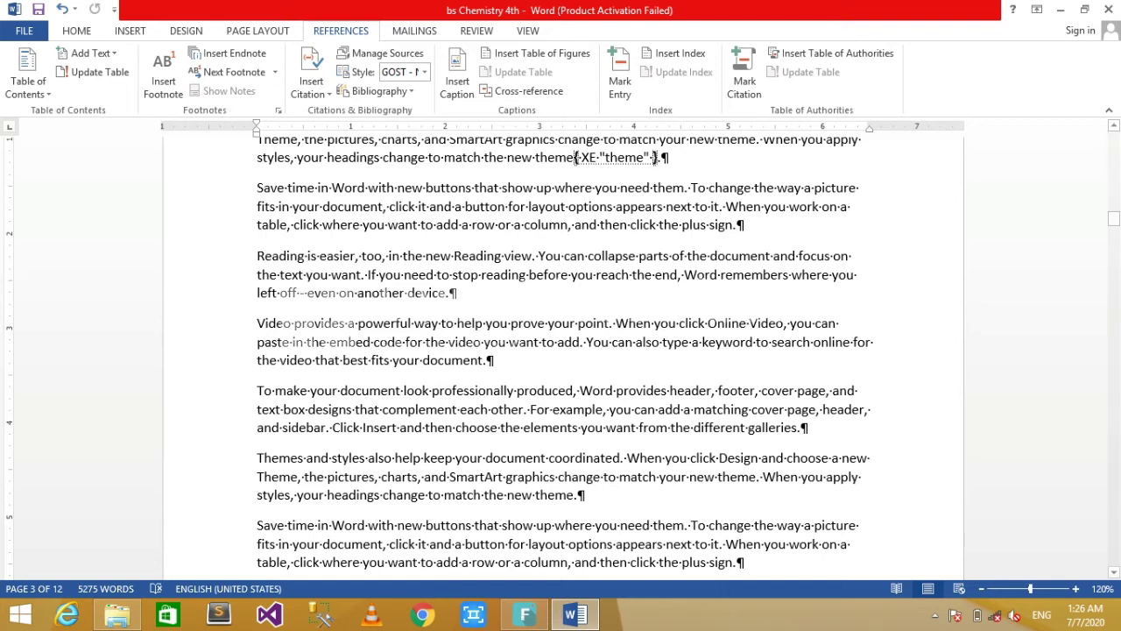
Hide the formatting marks and field codes from the Home tab
left_click(130, 31)
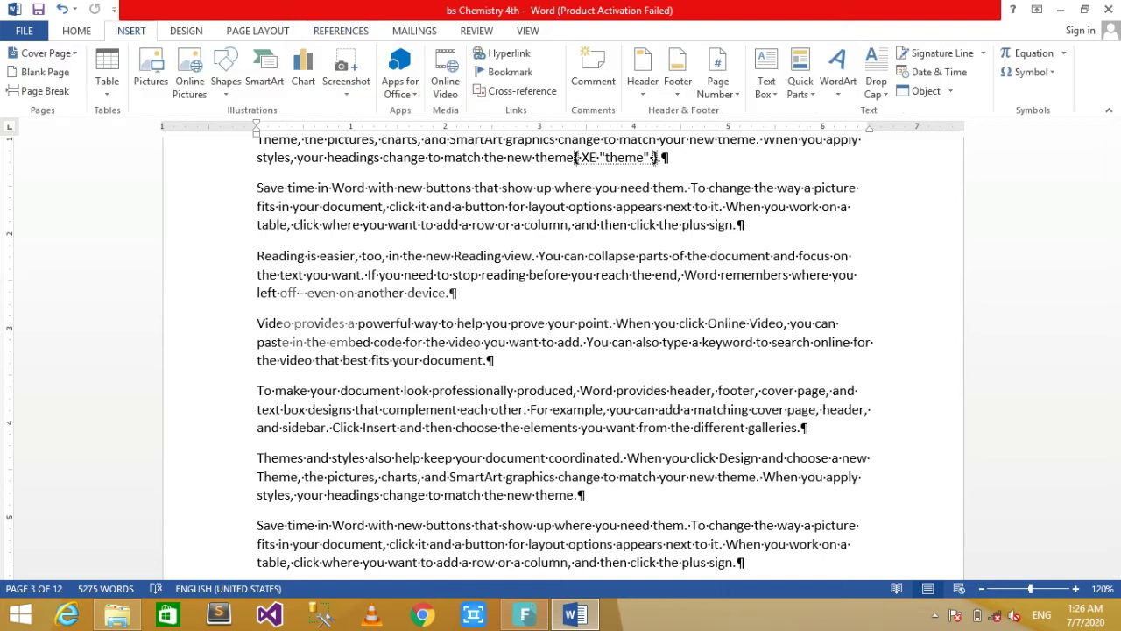
left_click(76, 31)
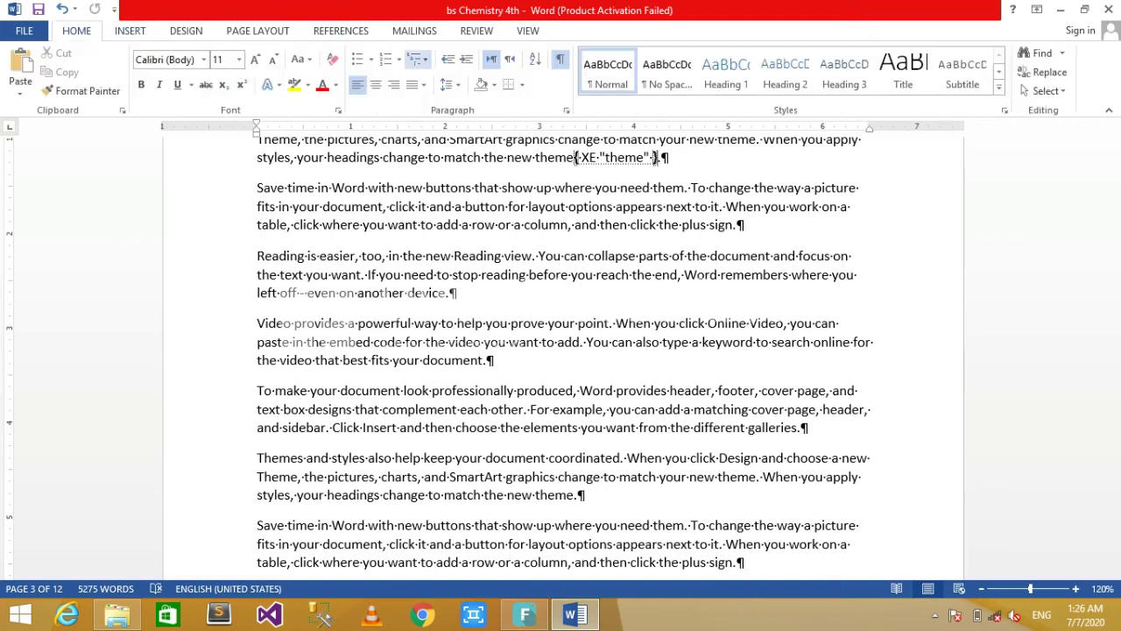
key("ctrl+shift+8")
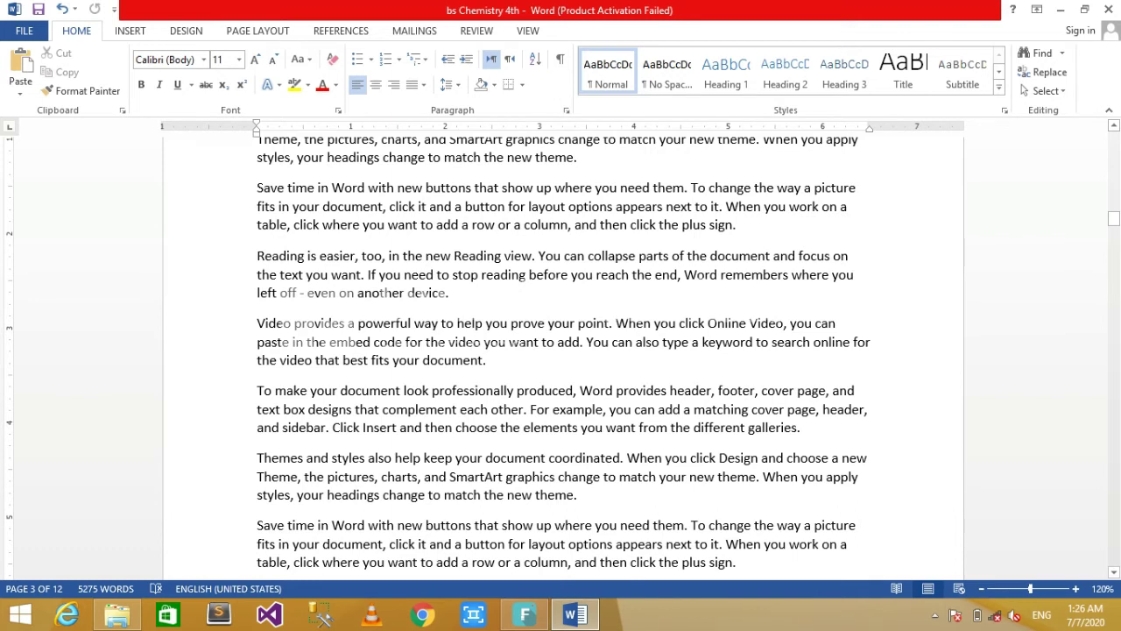
Select 'produced' and mark it as an index entry
key("shift+Left")
key("shift+Left")
key("shift+Left")
key("shift+Left")
key("shift+Left")
key("shift+Left")
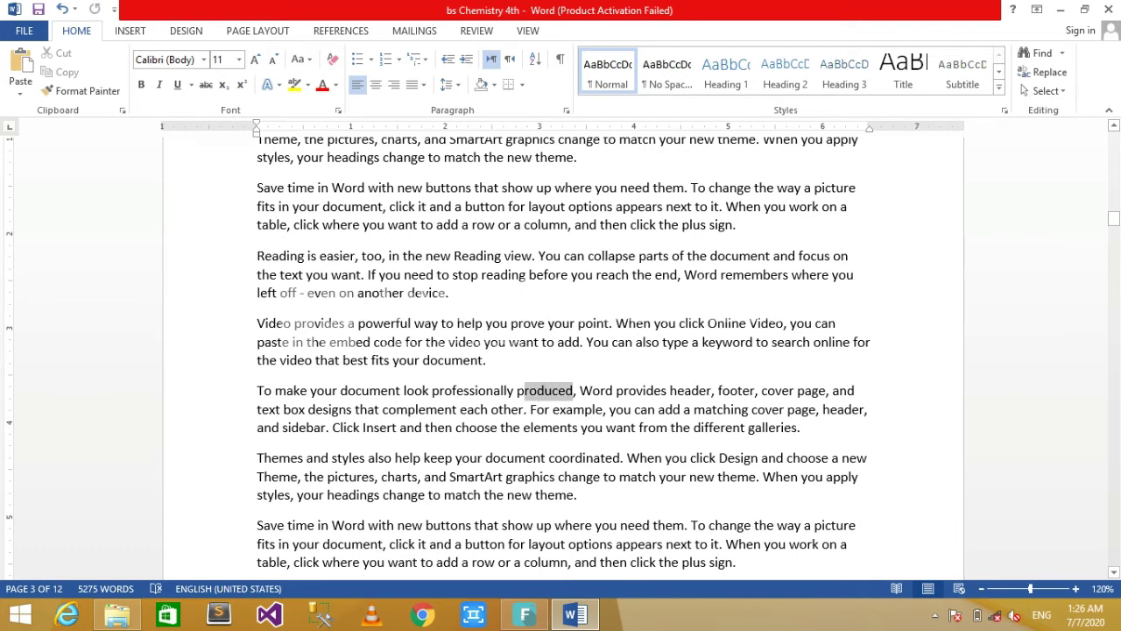
key("shift+Left")
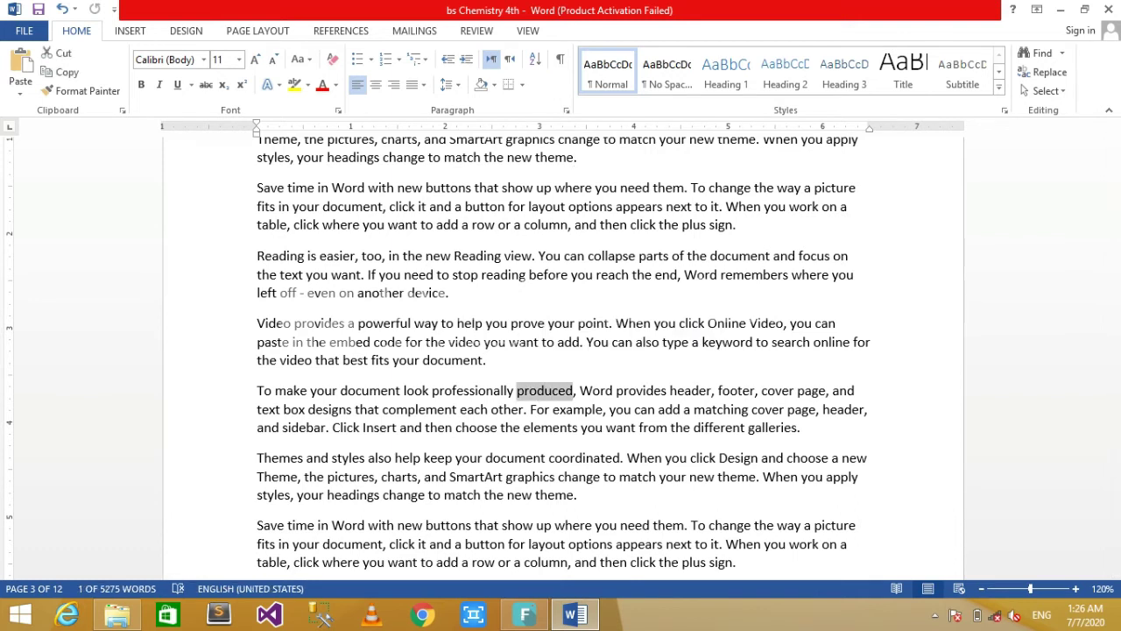
left_click(341, 31)
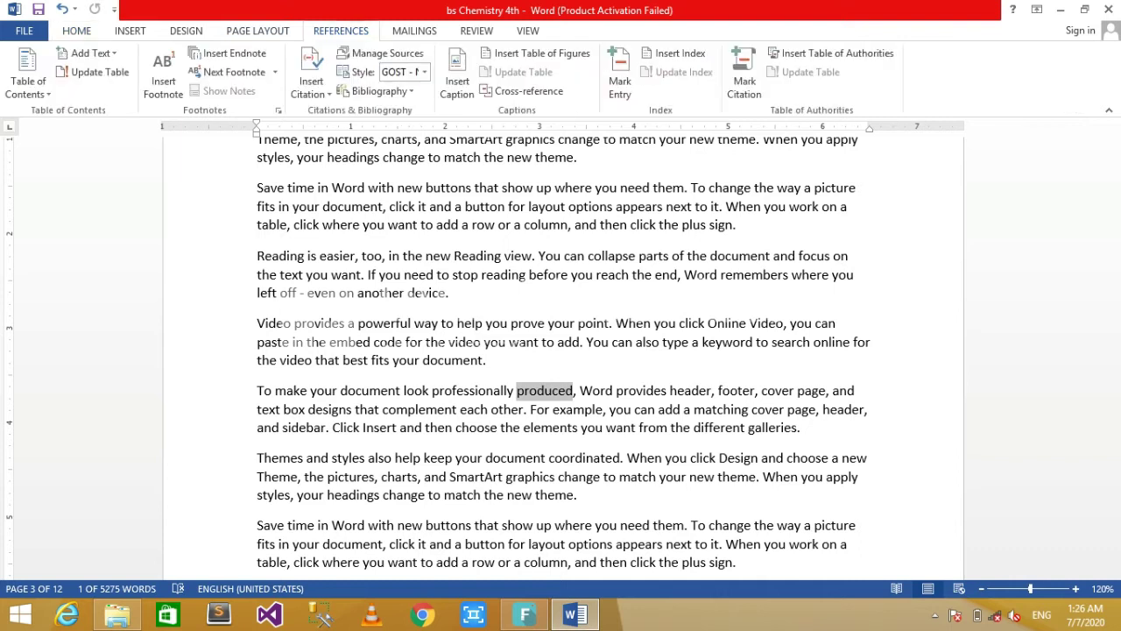
left_click(619, 75)
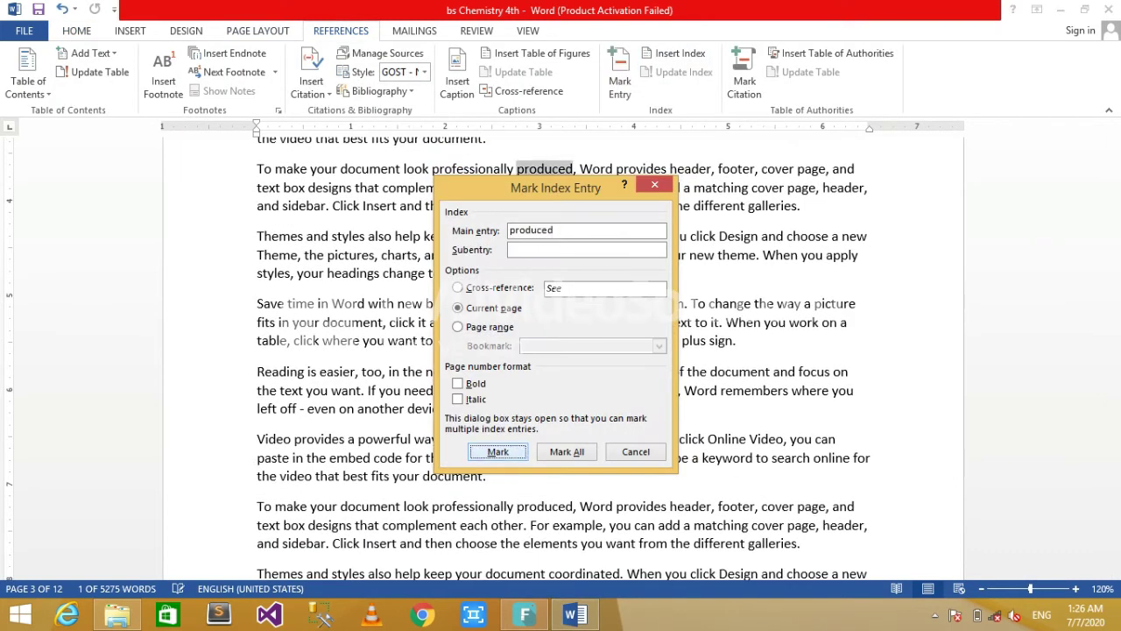
left_click(498, 451)
left_click(636, 451)
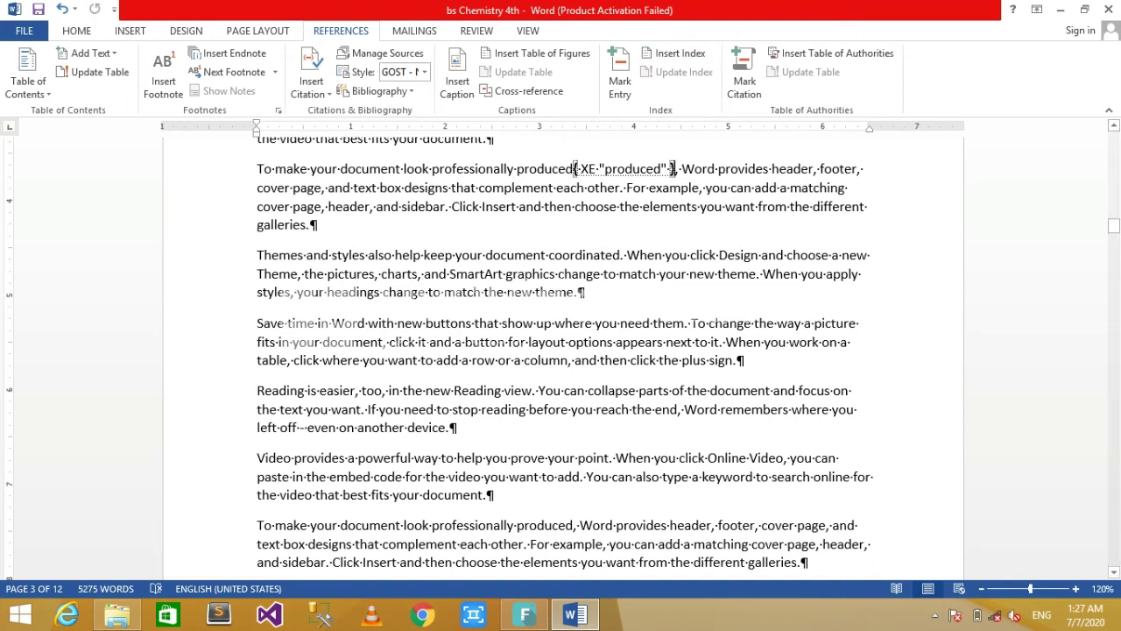
scroll(563, 351, "up", 10)
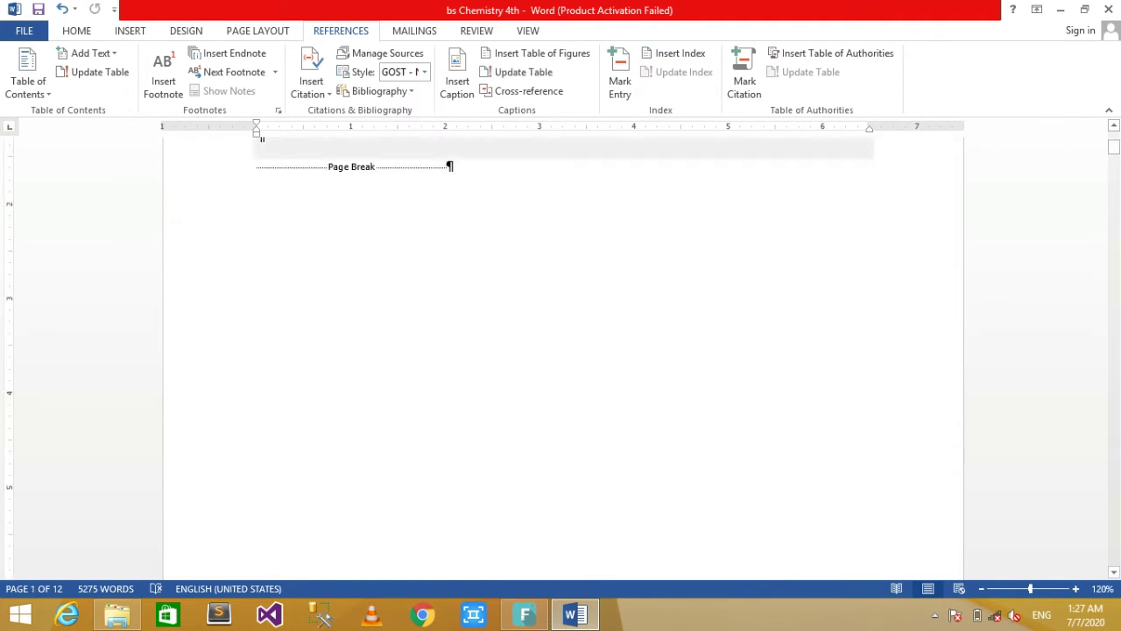
Turn off Show/Hide ¶ and open the Table of Figures dialog from References
scroll(564, 350, "up", 3)
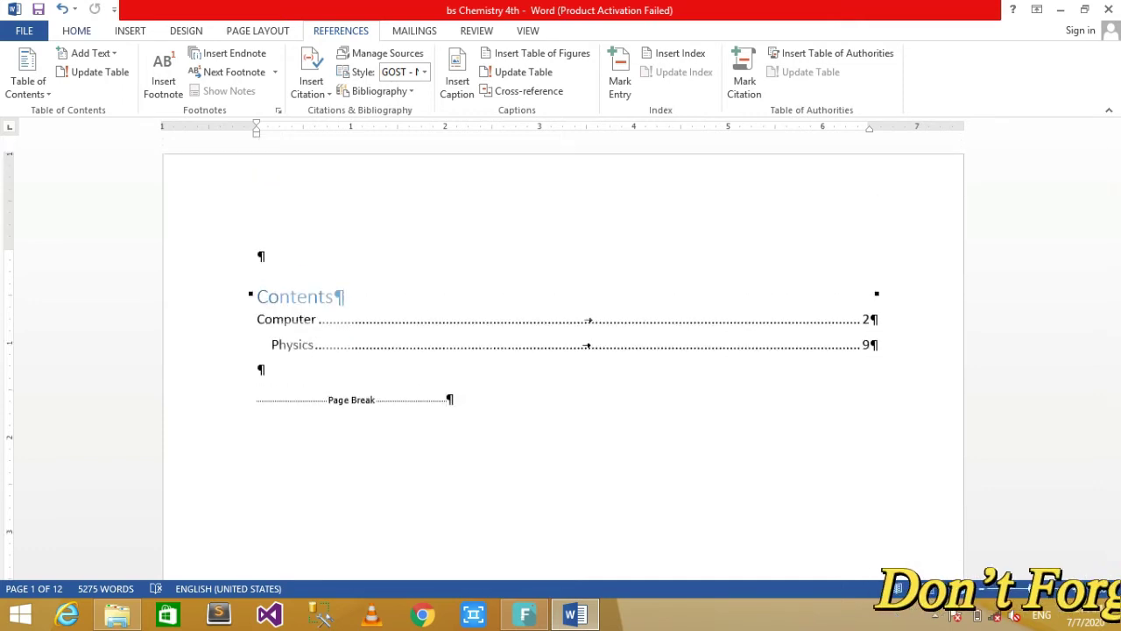
key("alt+h")
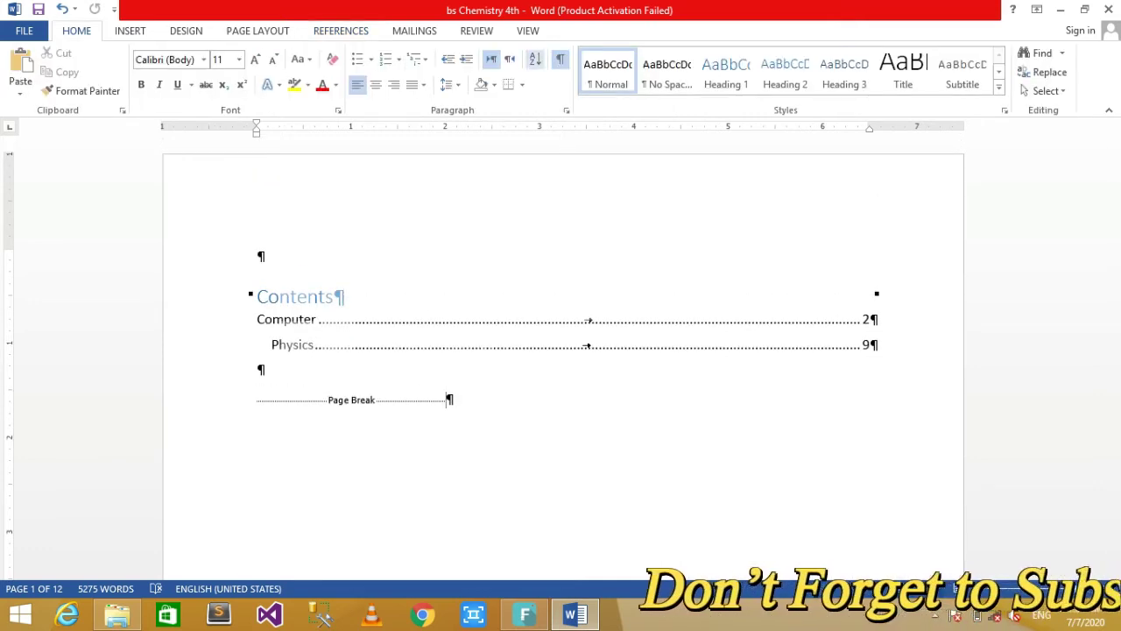
left_click(560, 59)
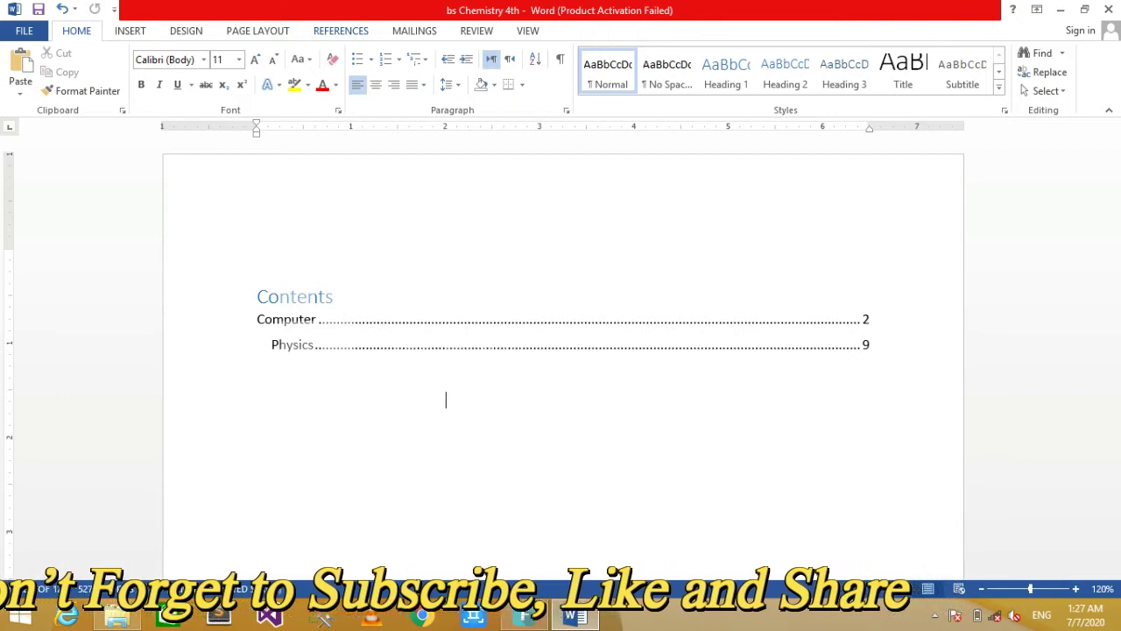
key("alt+s")
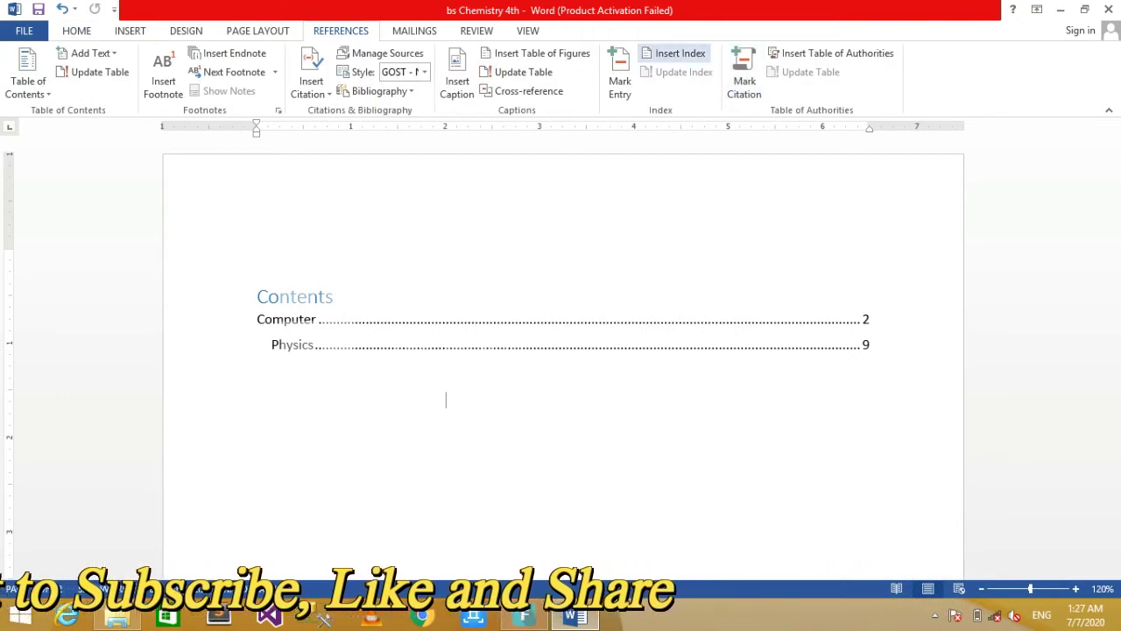
key("Return")
key("Return")
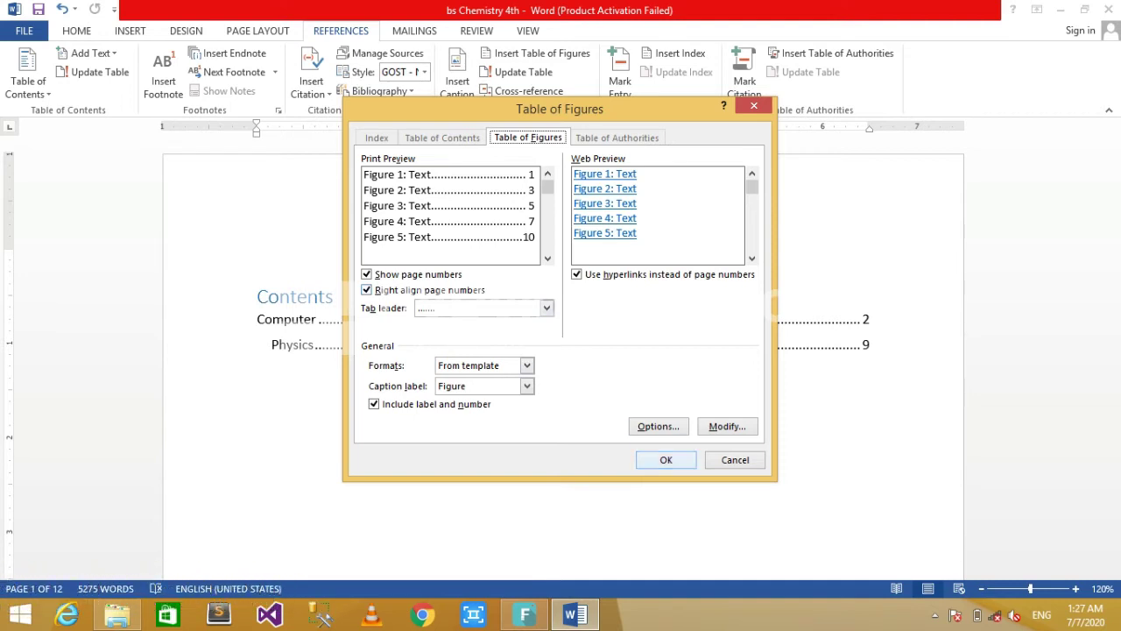
Accept the Table of Figures settings and replace the existing table with dotted-leader entries
key("Return")
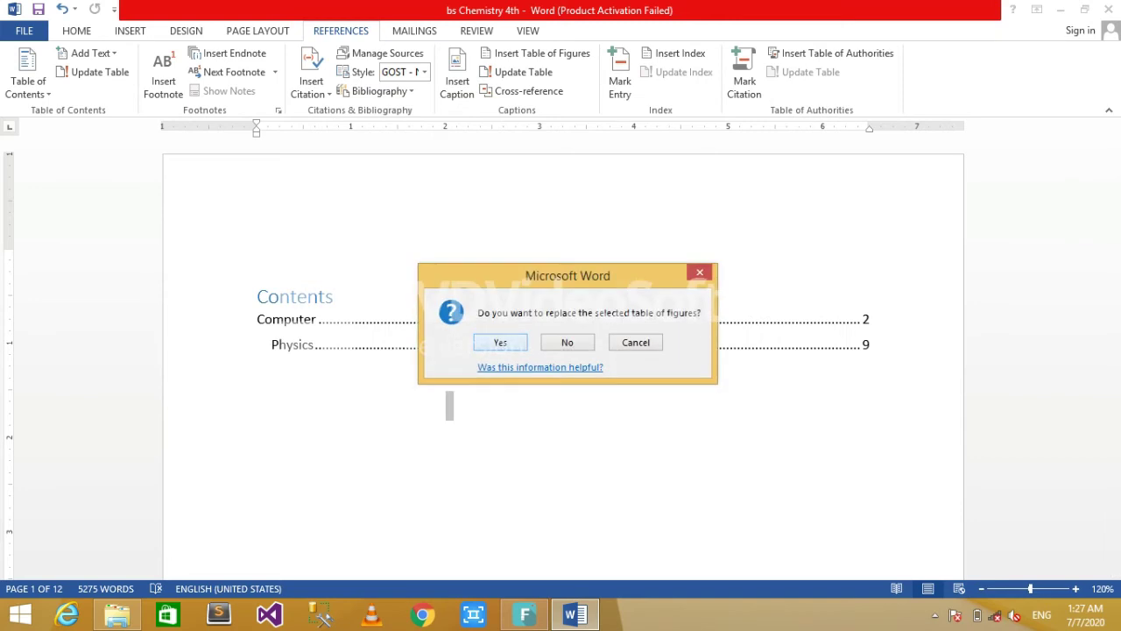
key("Return")
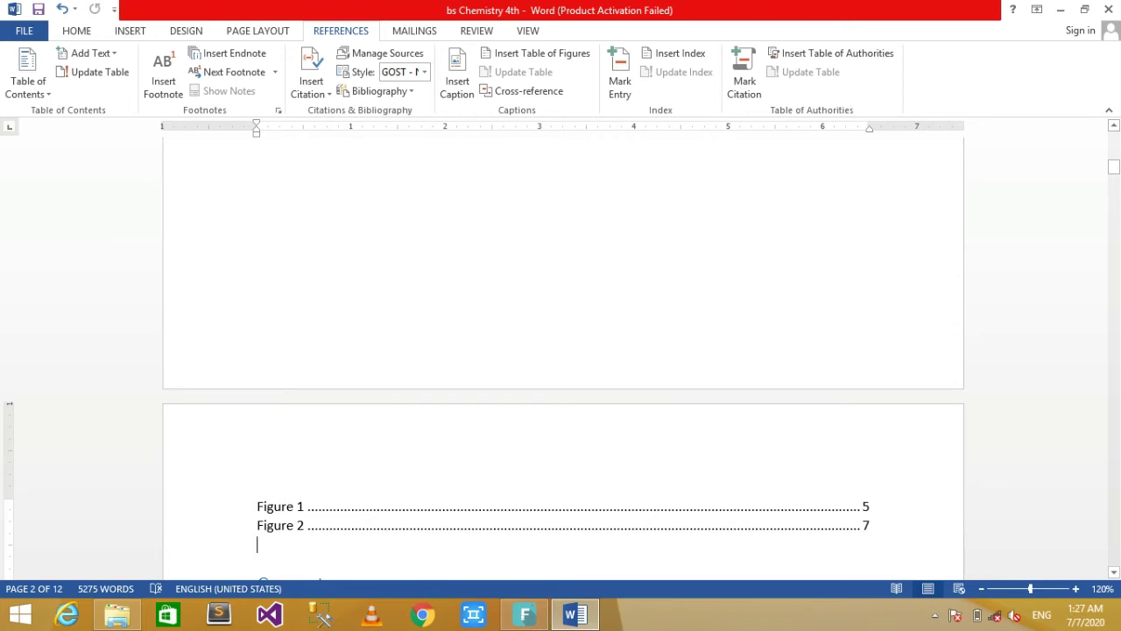
scroll(560, 350, "down", 10)
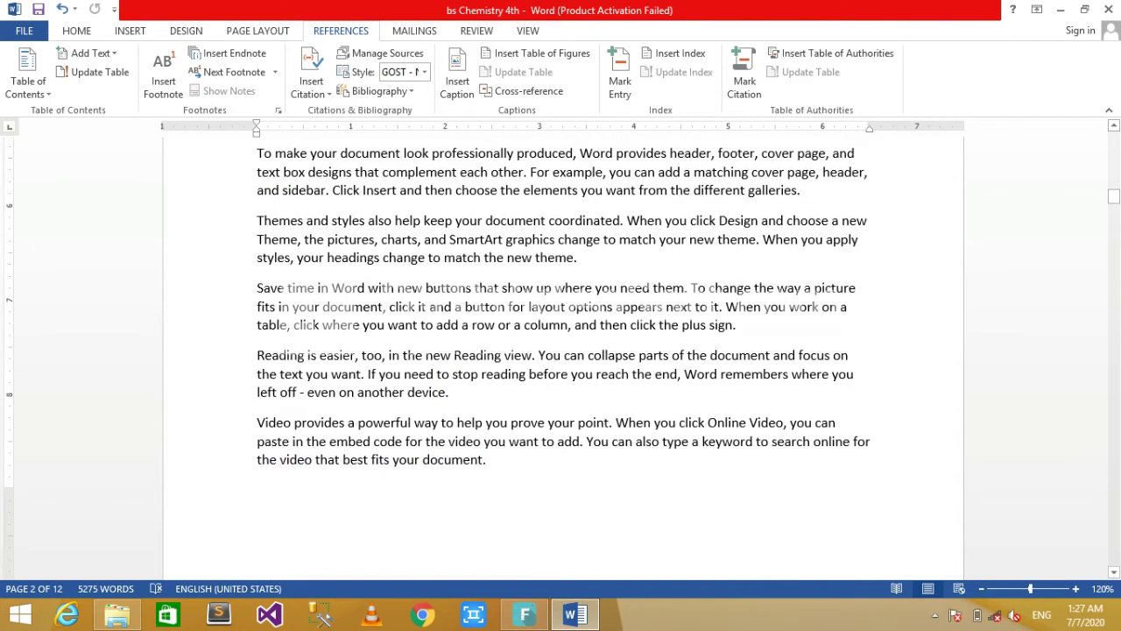
Put the caret just after 'produced' and cycle through recent edit locations with Shift+F5
double_click(544, 543)
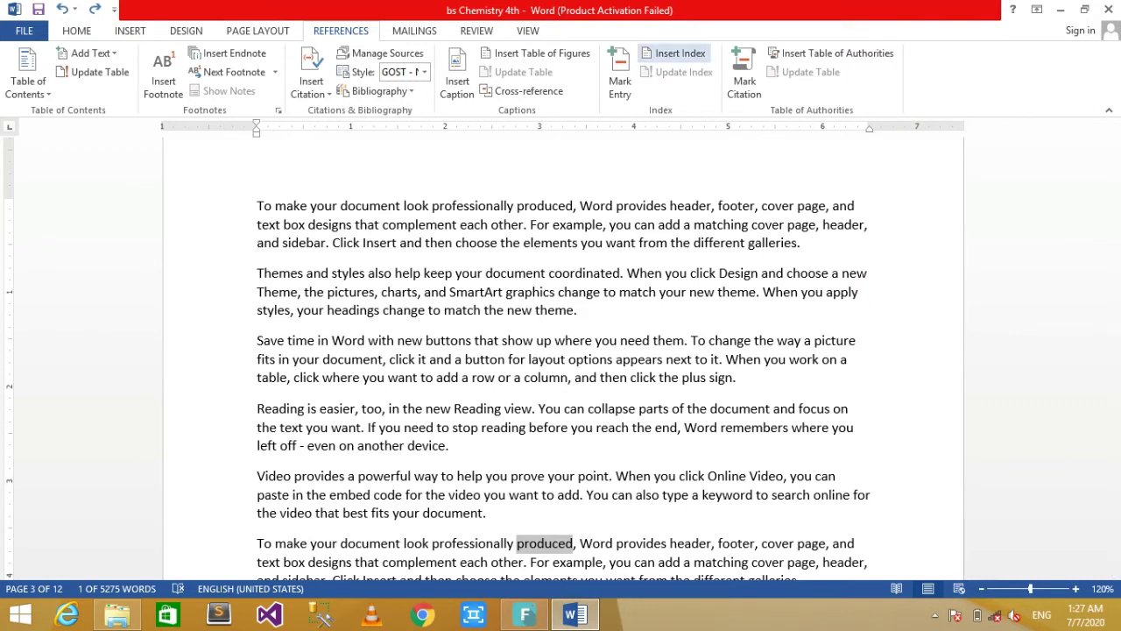
left_click(574, 543)
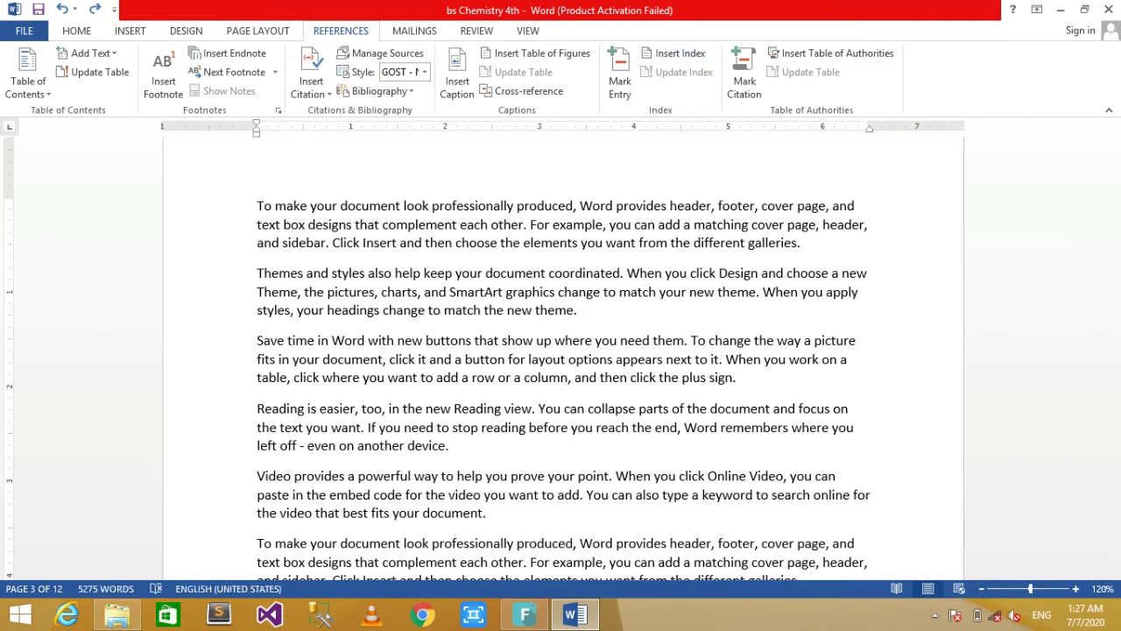
key("shift+F5")
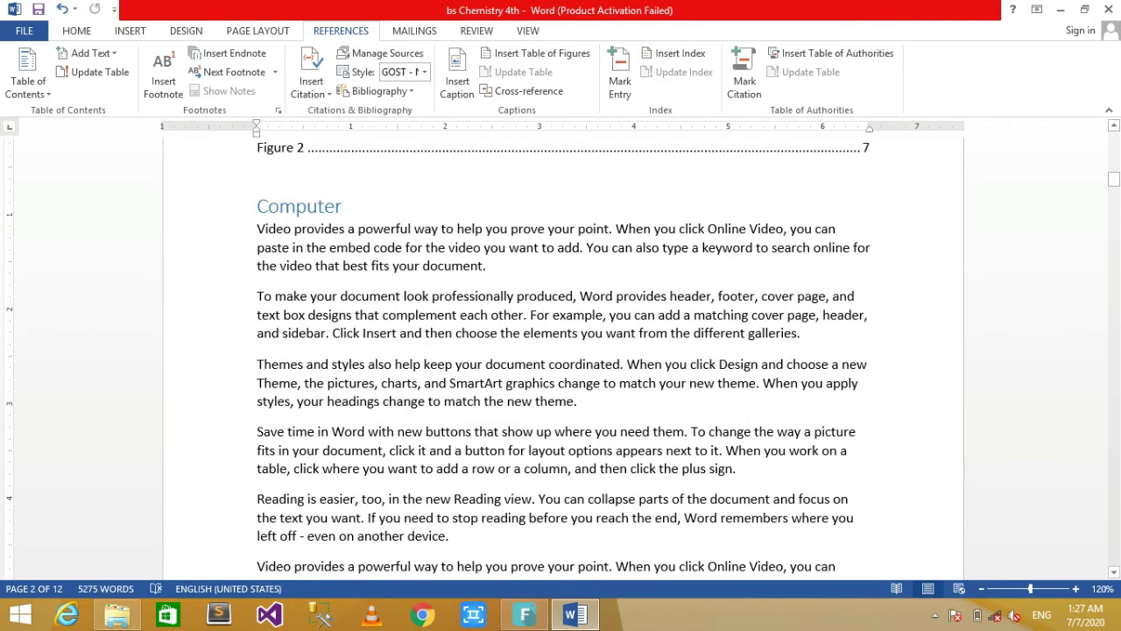
key("shift+F5")
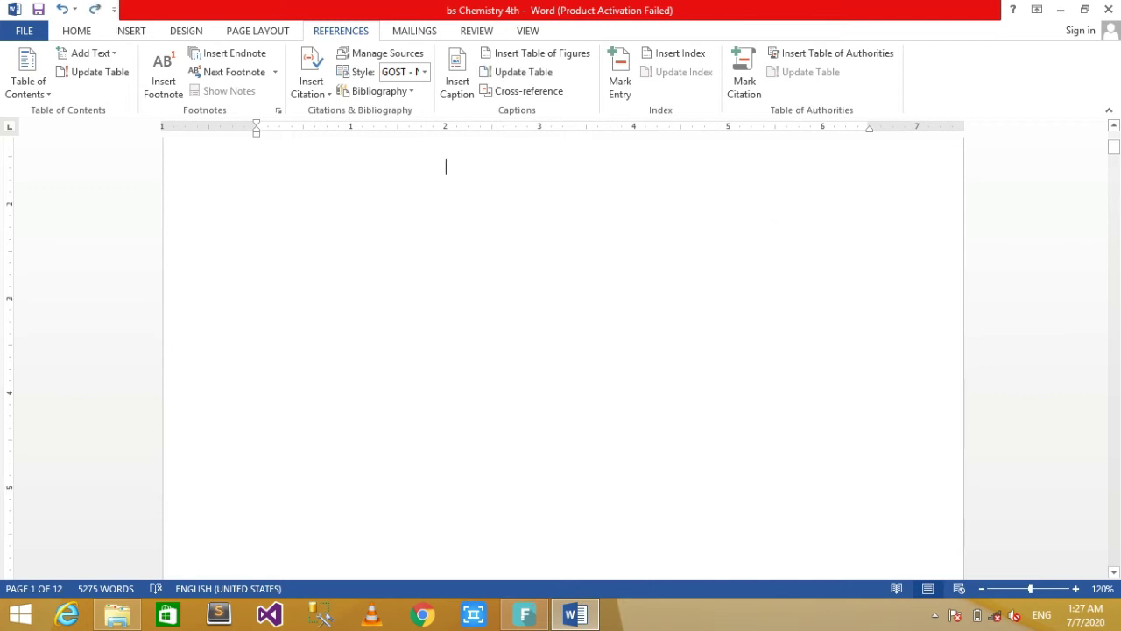
key("shift+F5")
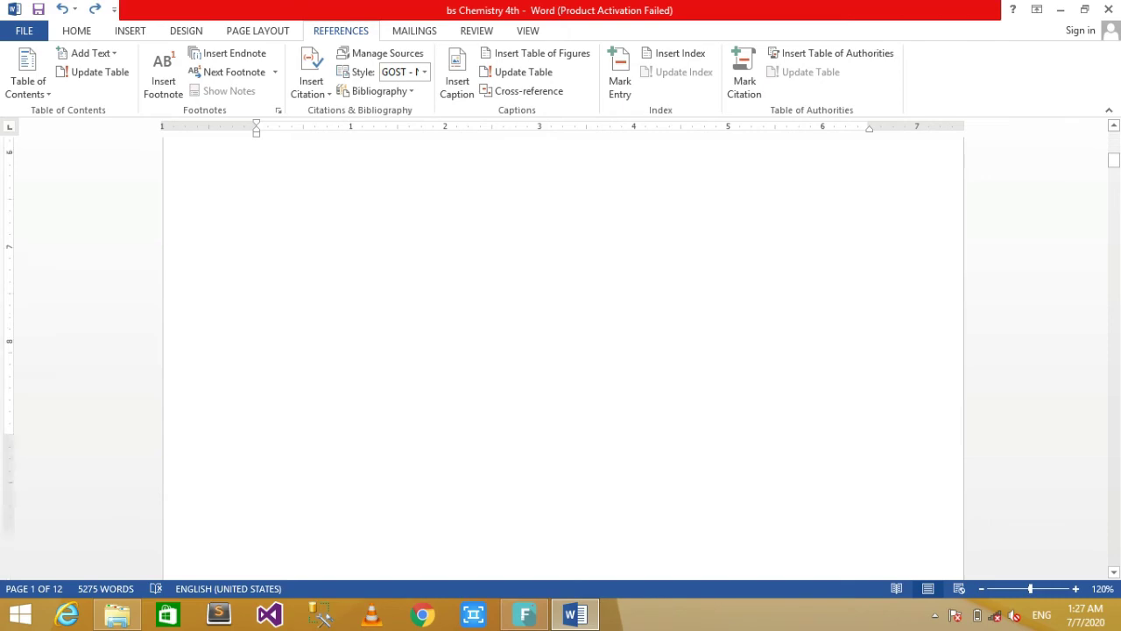
Scroll to the empty space below the final paragraph on page 12
scroll(560, 351, "down", 5)
scroll(560, 350, "down", 5)
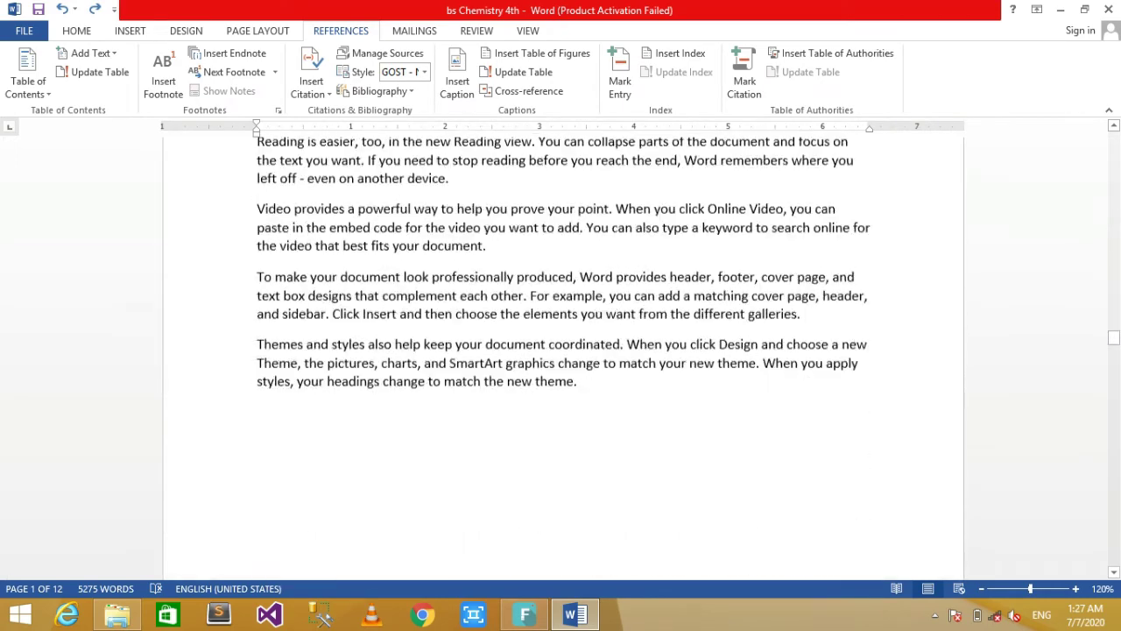
scroll(560, 350, "down", 5)
scroll(560, 351, "down", 5)
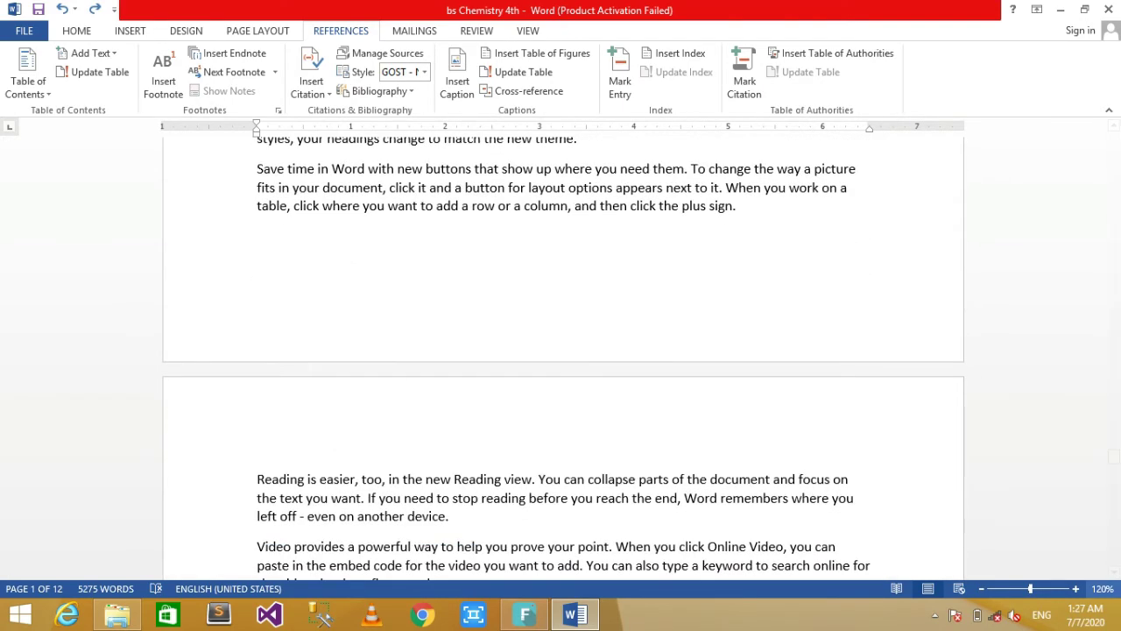
left_click_drag(1113, 456, 1113, 558)
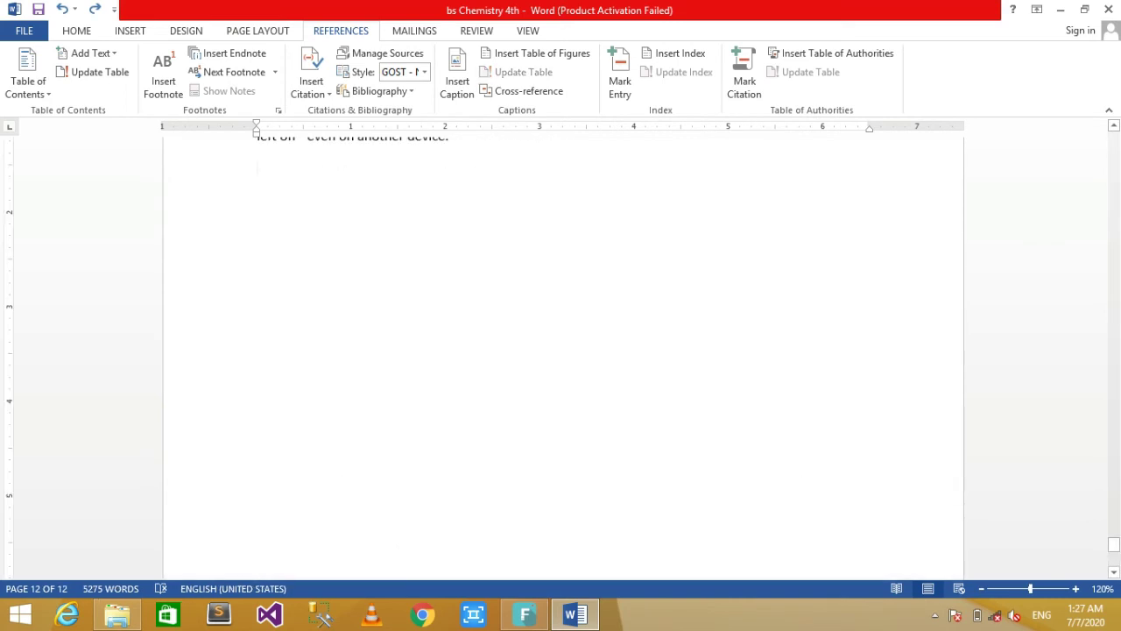
Insert a two-column index listing 'produced' and 'theme' (page 3) at the document's end
left_click(675, 53)
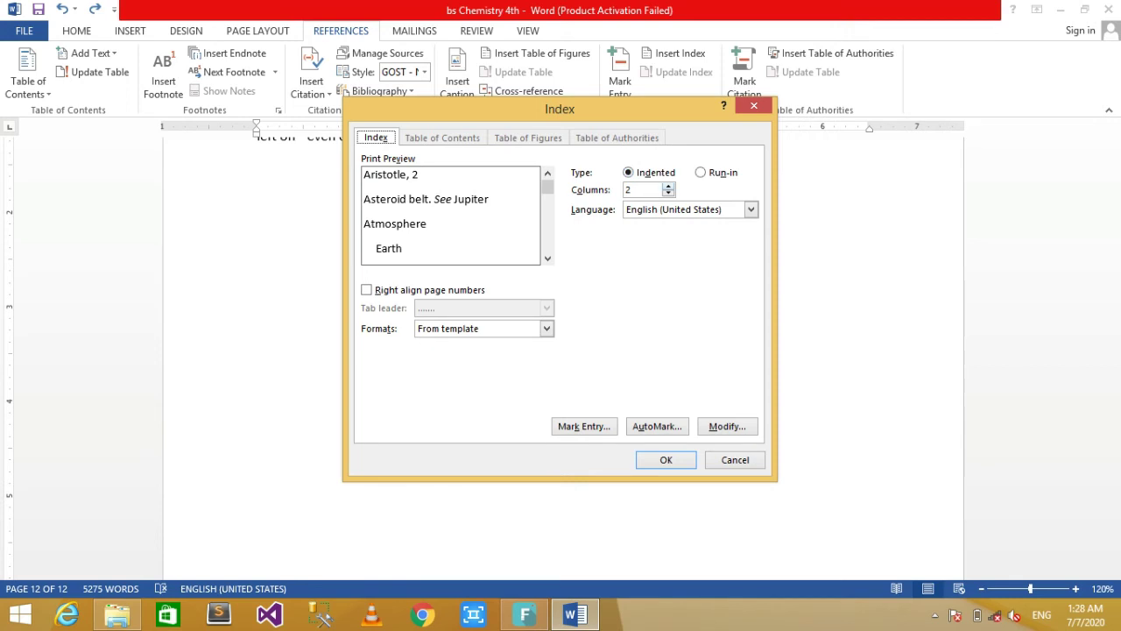
left_click(668, 186)
left_click(668, 194)
key("Return")
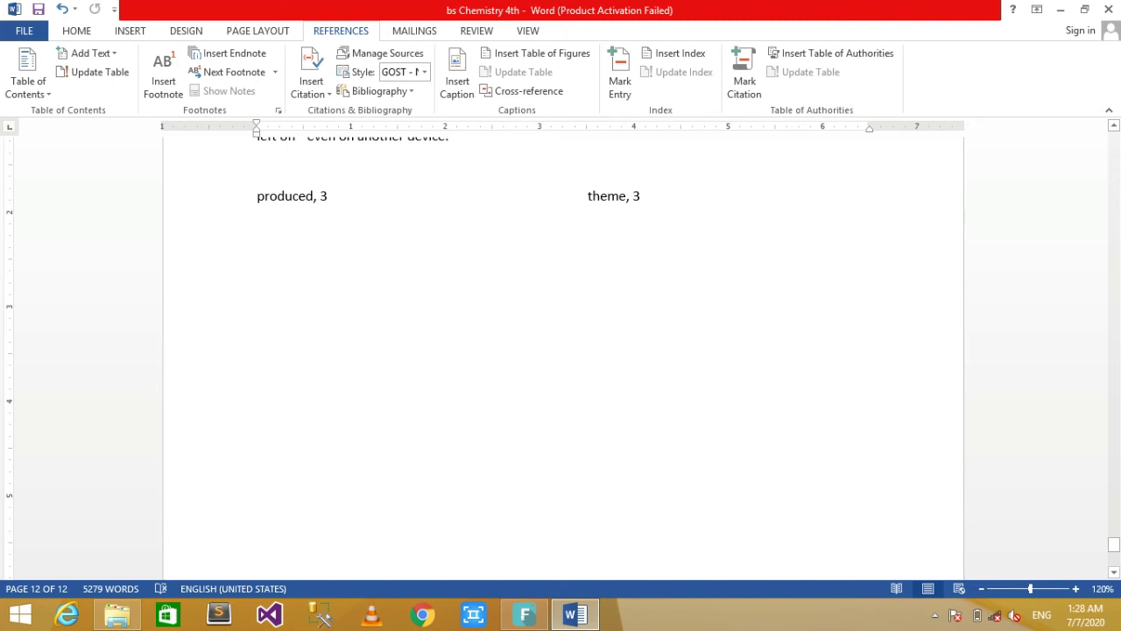
Mark 'coordinated' on page 10 as a Cases citation, then select the word 'from'
scroll(563, 350, "up", 5)
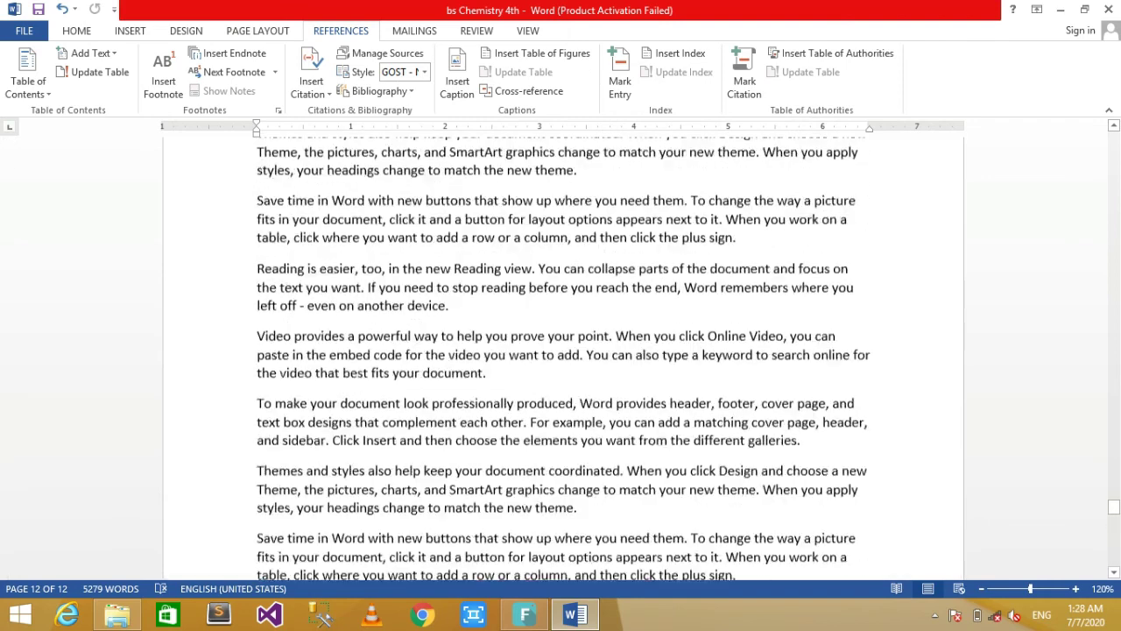
scroll(563, 350, "up", 2)
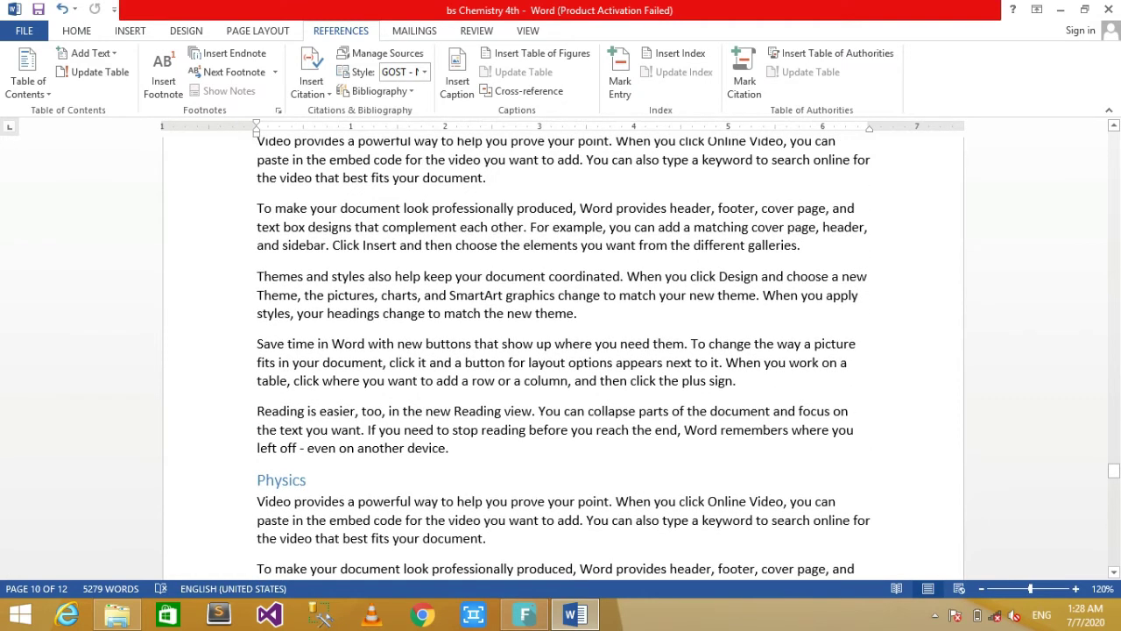
left_click(620, 276)
key("shift+Left")
key("shift+Left")
key("shift+Left")
key("shift+Left")
key("shift+Left")
key("shift+Left")
key("shift+Left")
key("shift+Left")
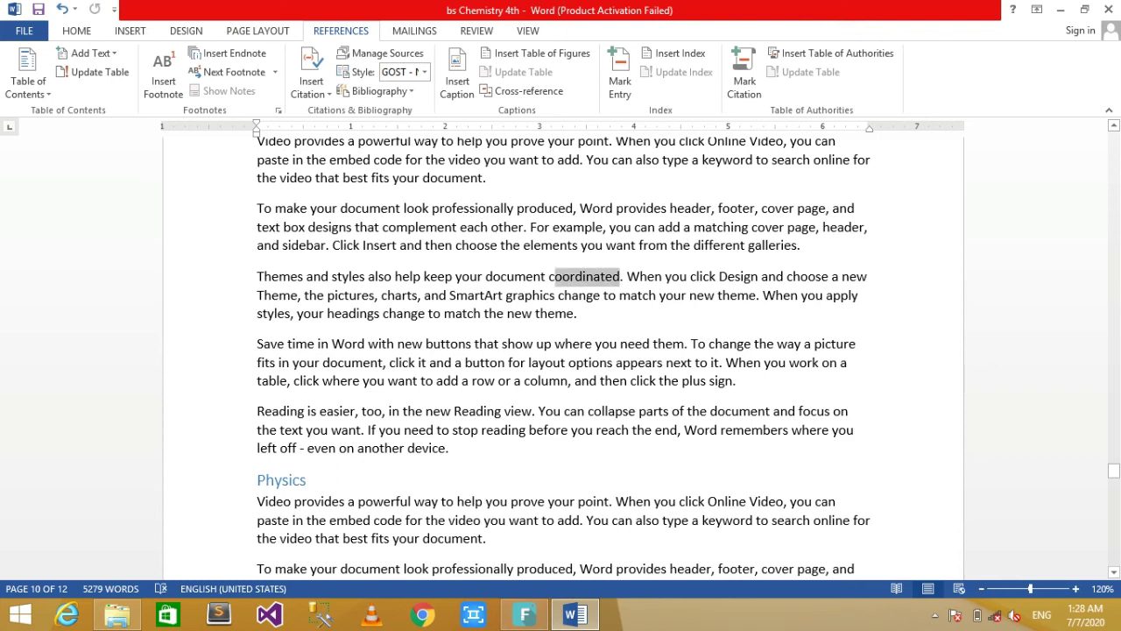
key("shift+Left")
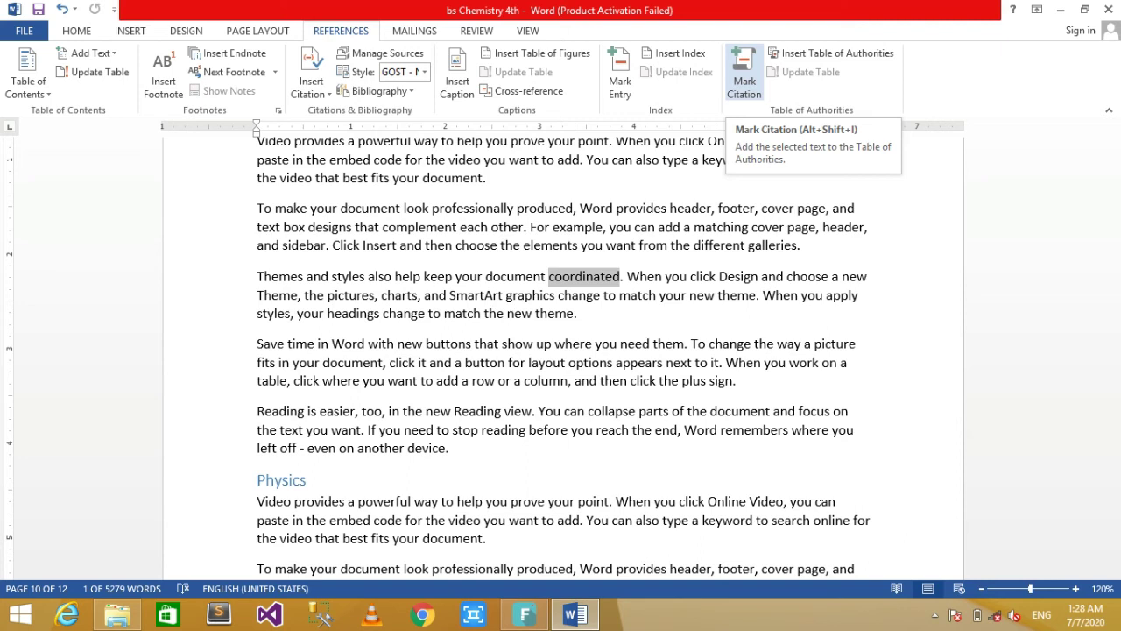
left_click(743, 75)
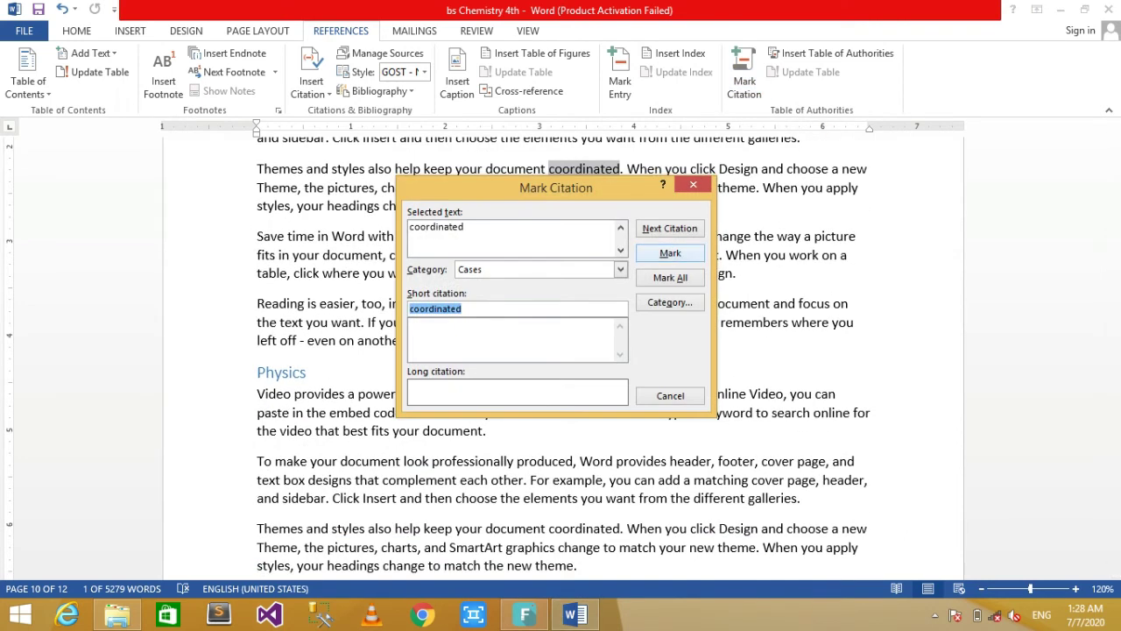
left_click(670, 253)
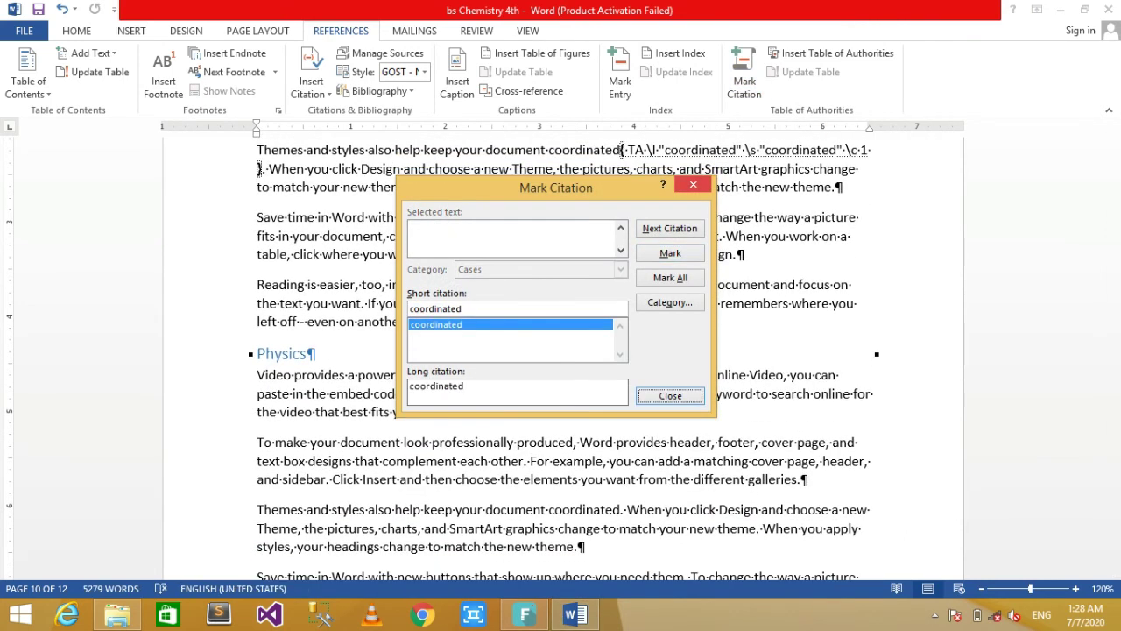
left_click(693, 184)
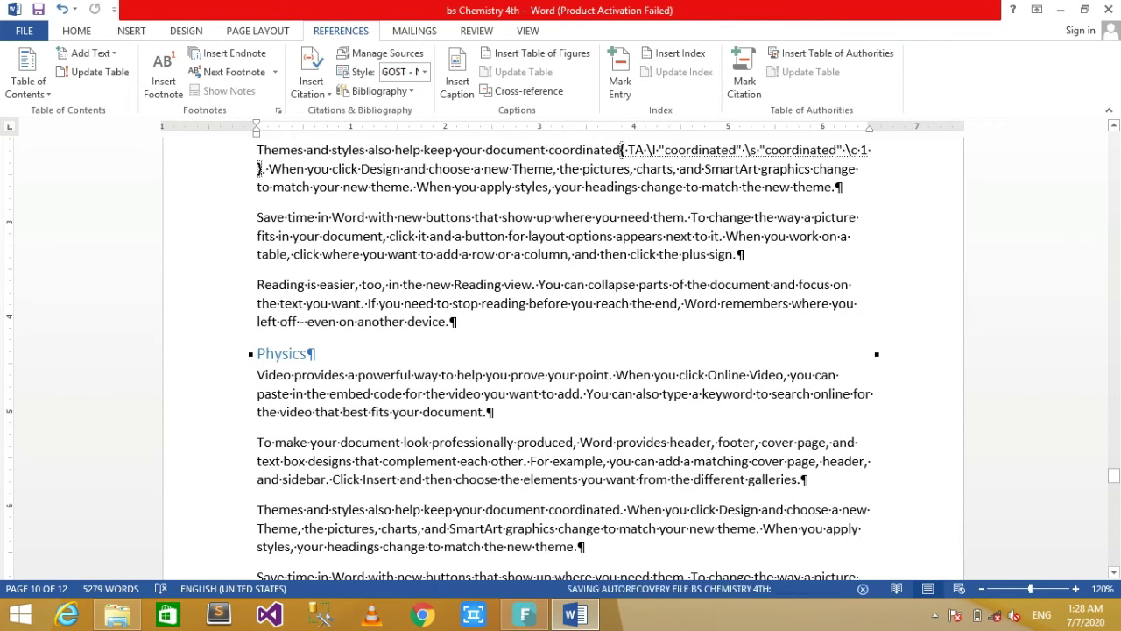
left_click(671, 480)
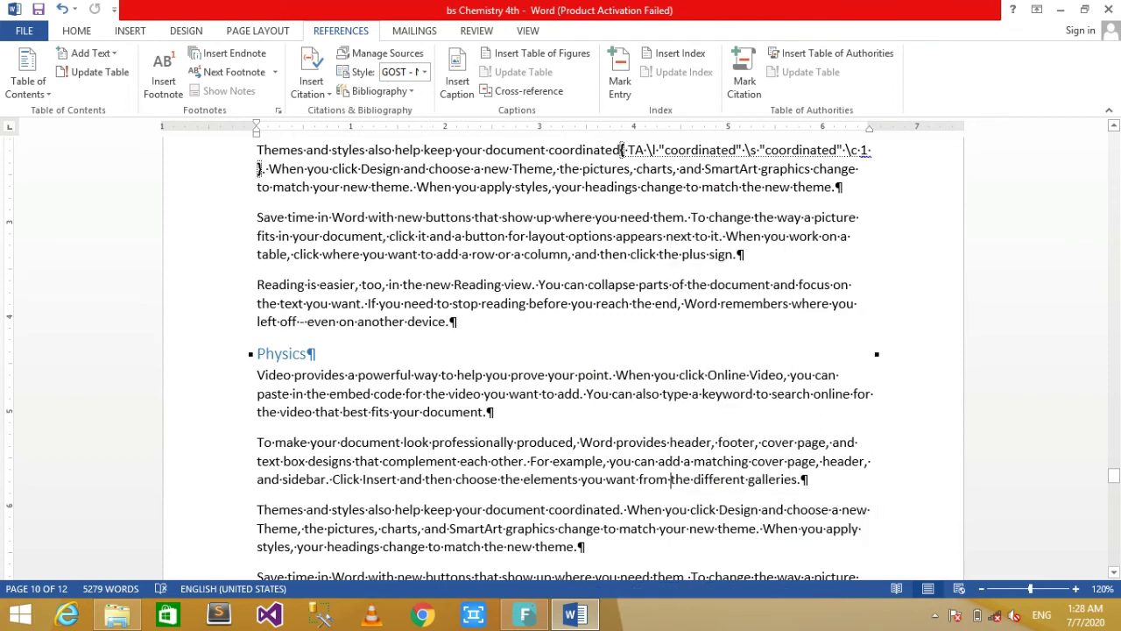
left_click_drag(669, 480, 638, 480)
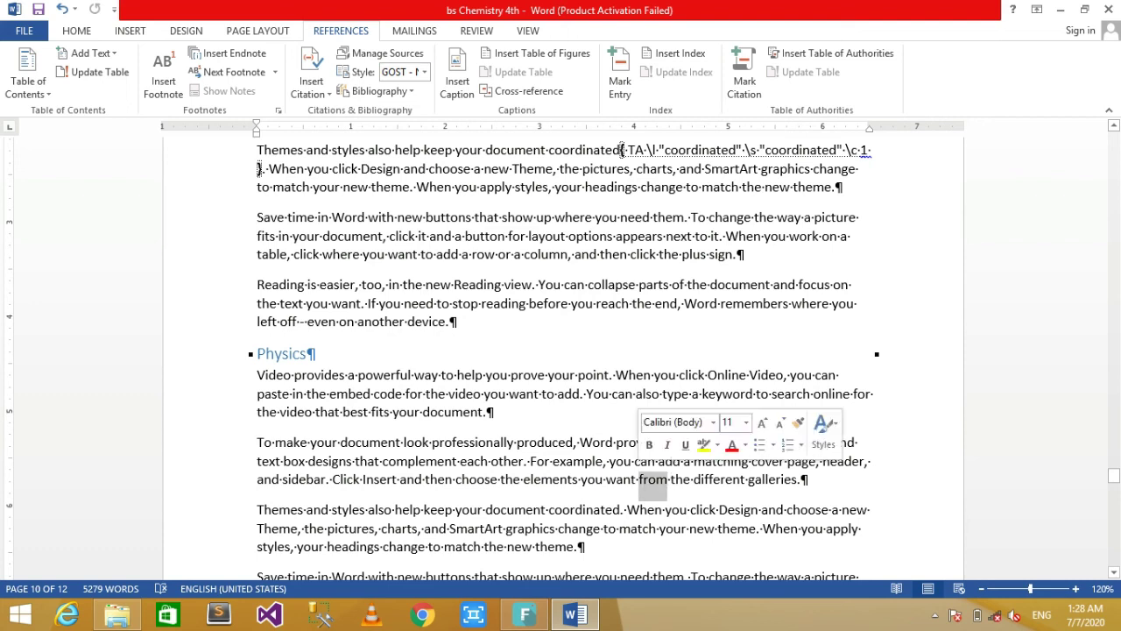
Mark 'from' as a Cases citation
left_click(744, 74)
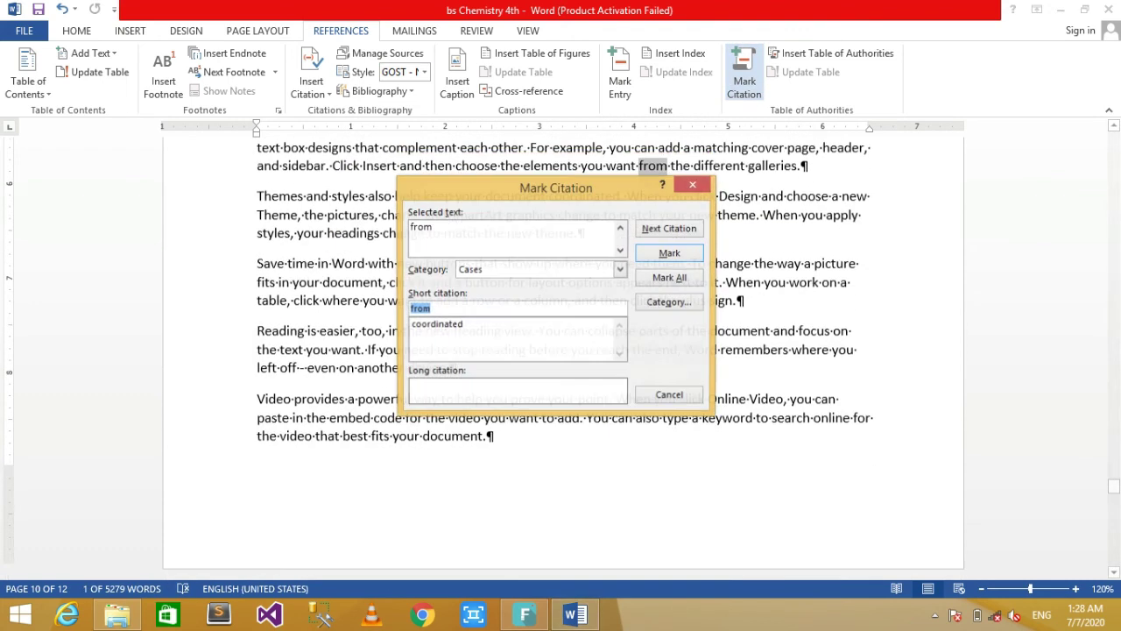
left_click(670, 253)
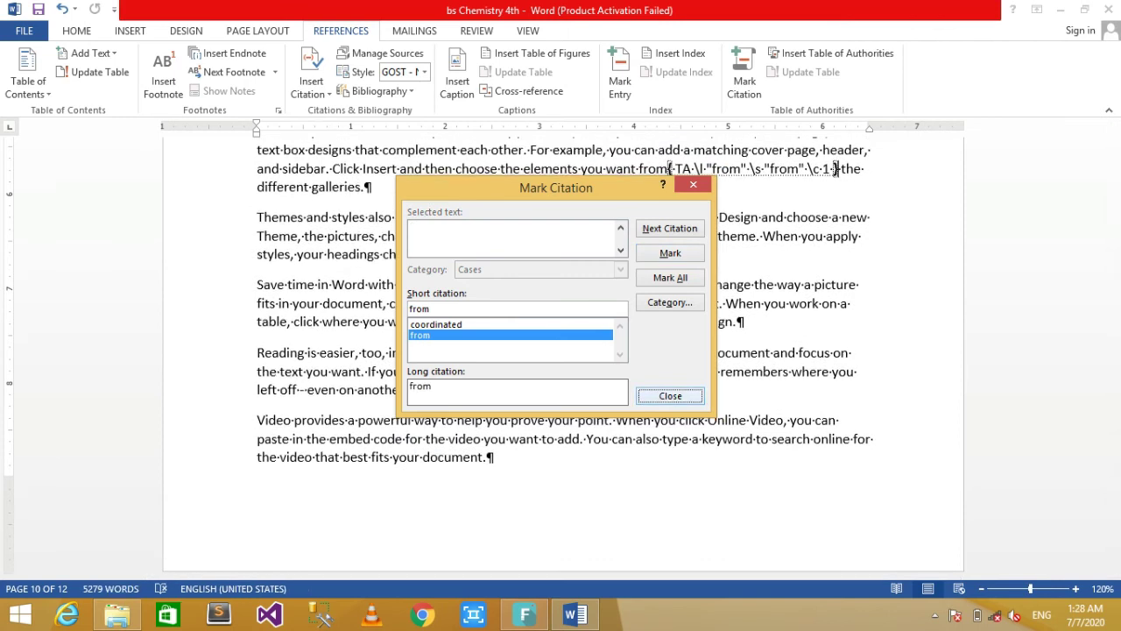
left_click(670, 395)
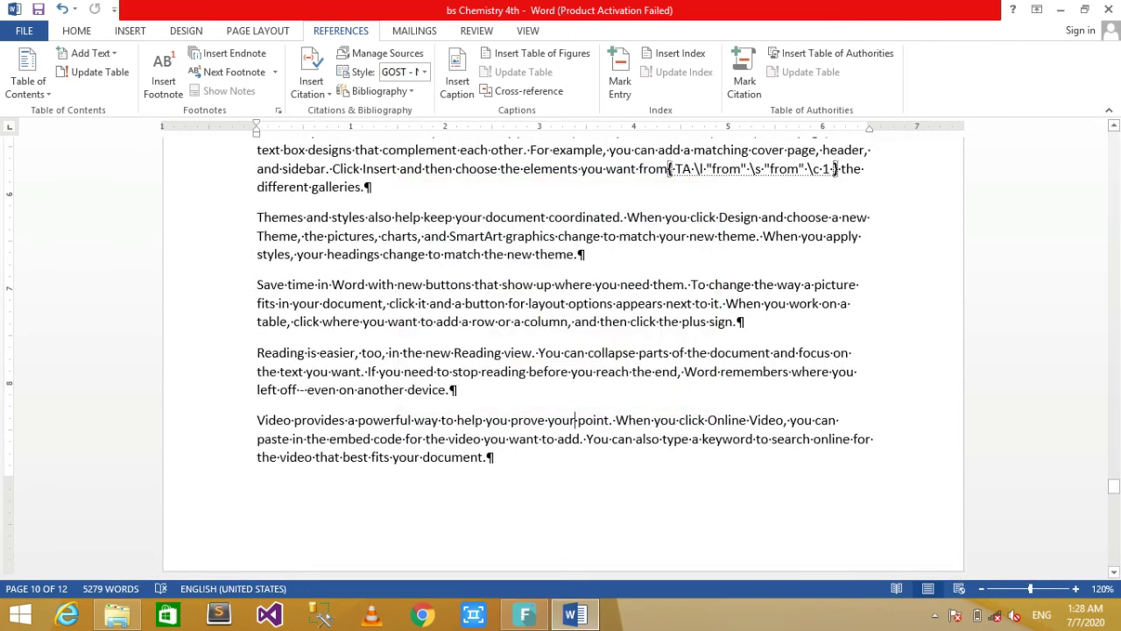
Mark 'your' as a Cases citation and turn off Show/Hide ¶ formatting marks
mouse_move(575, 419)
left_mouse_down()
mouse_move(452, 396)
mouse_move(546, 419)
left_mouse_up()
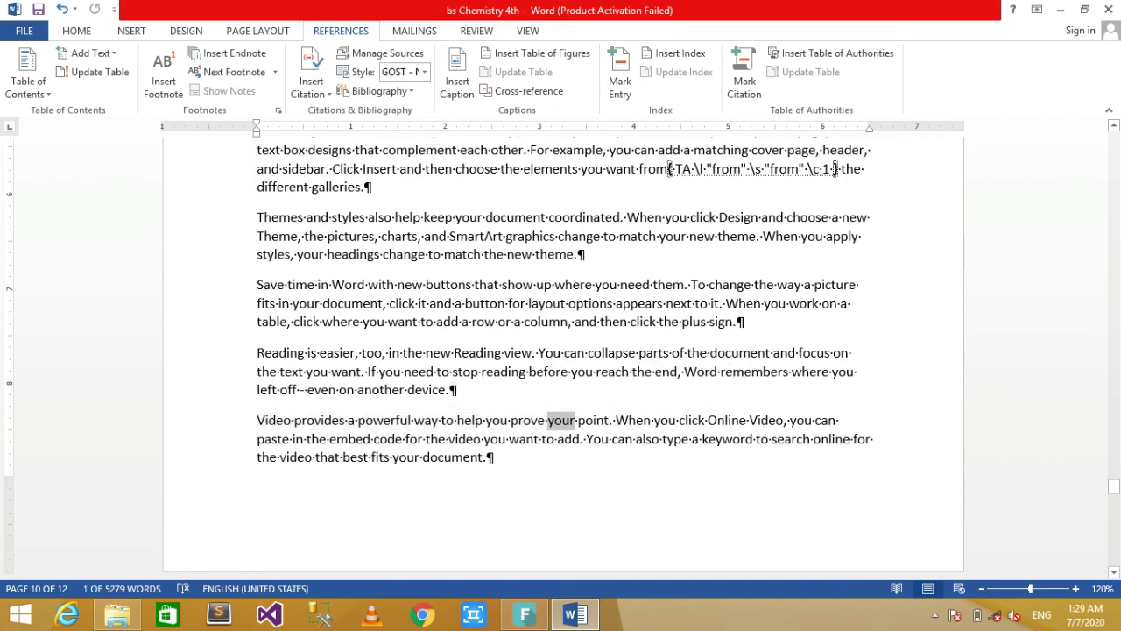
left_click(744, 75)
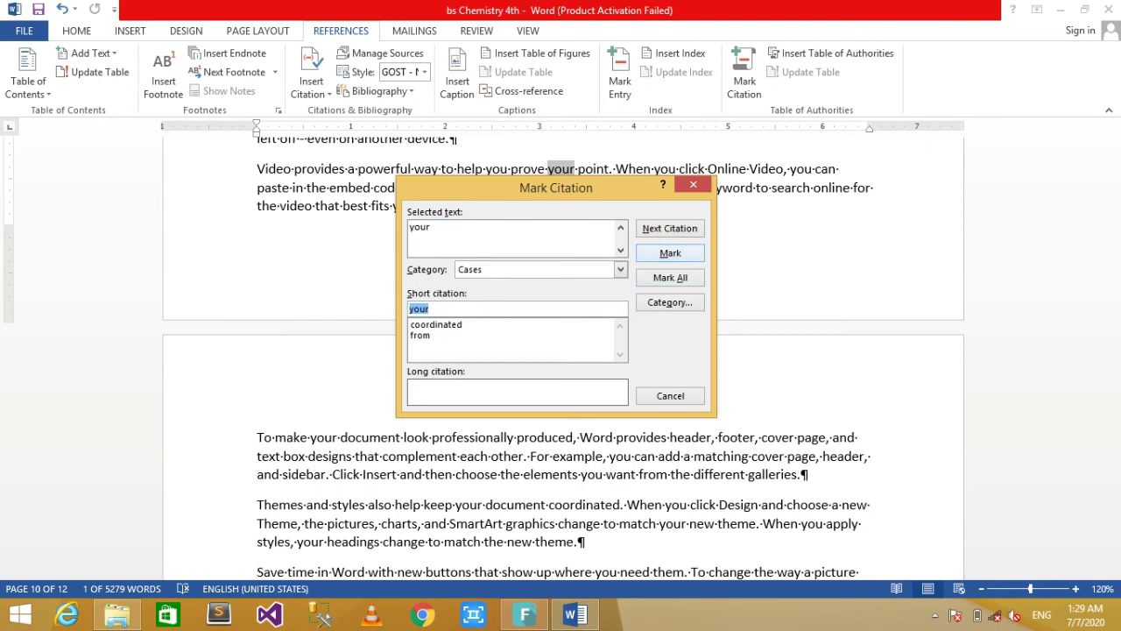
key("Return")
key("Escape")
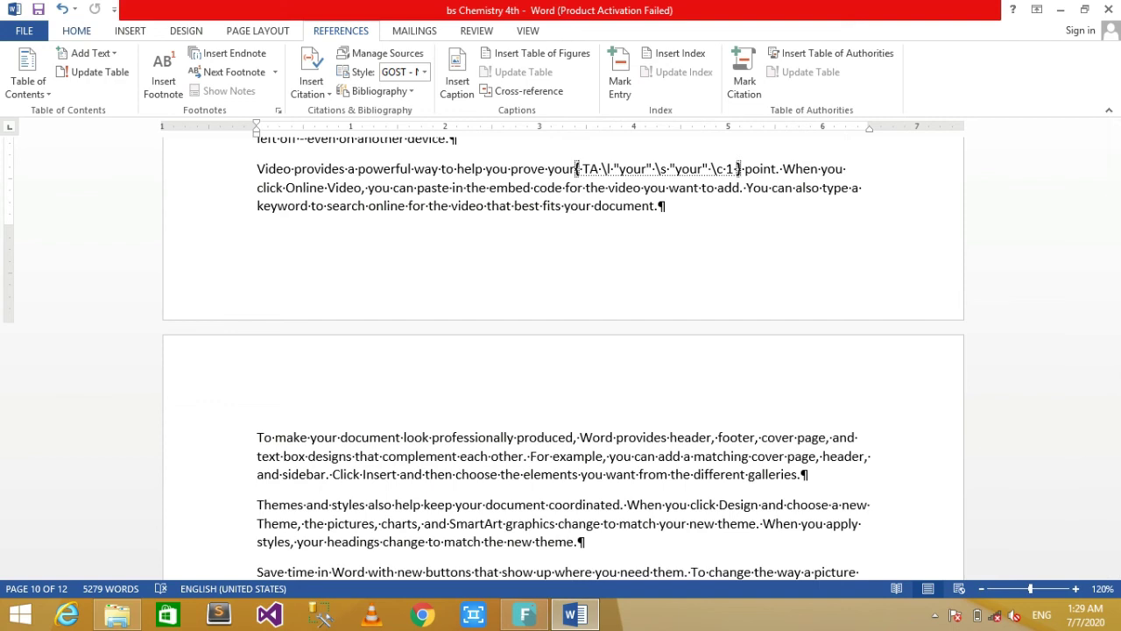
left_click(76, 30)
left_click(560, 59)
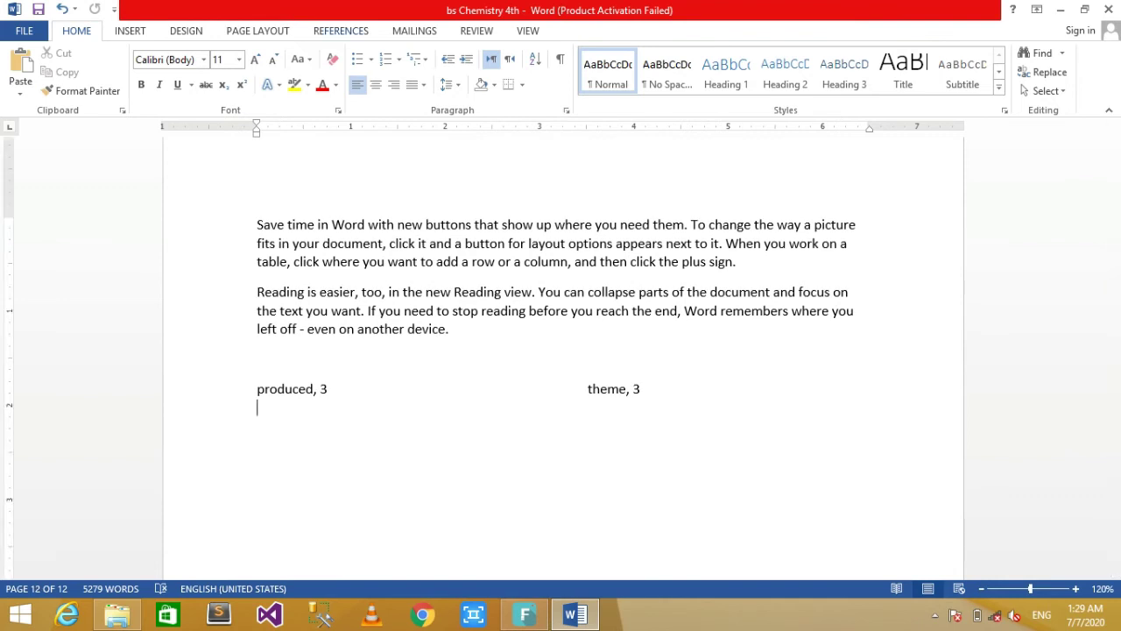
Insert a default Cases Table of Authorities below the index, listing coordinated, from and your
left_click(341, 31)
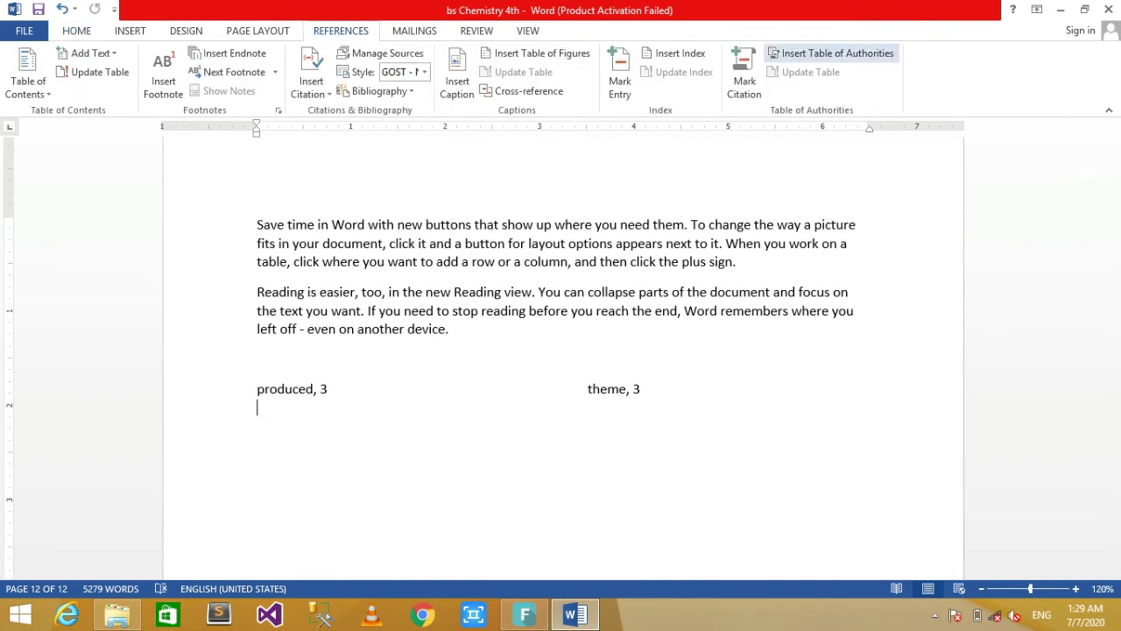
left_click(832, 52)
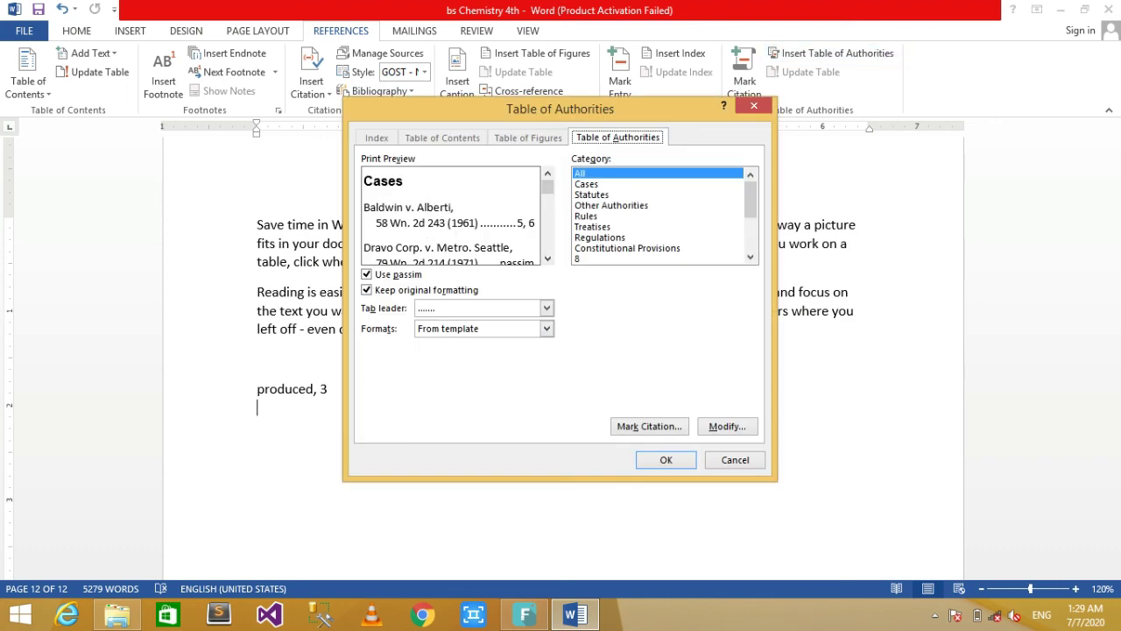
key("Return")
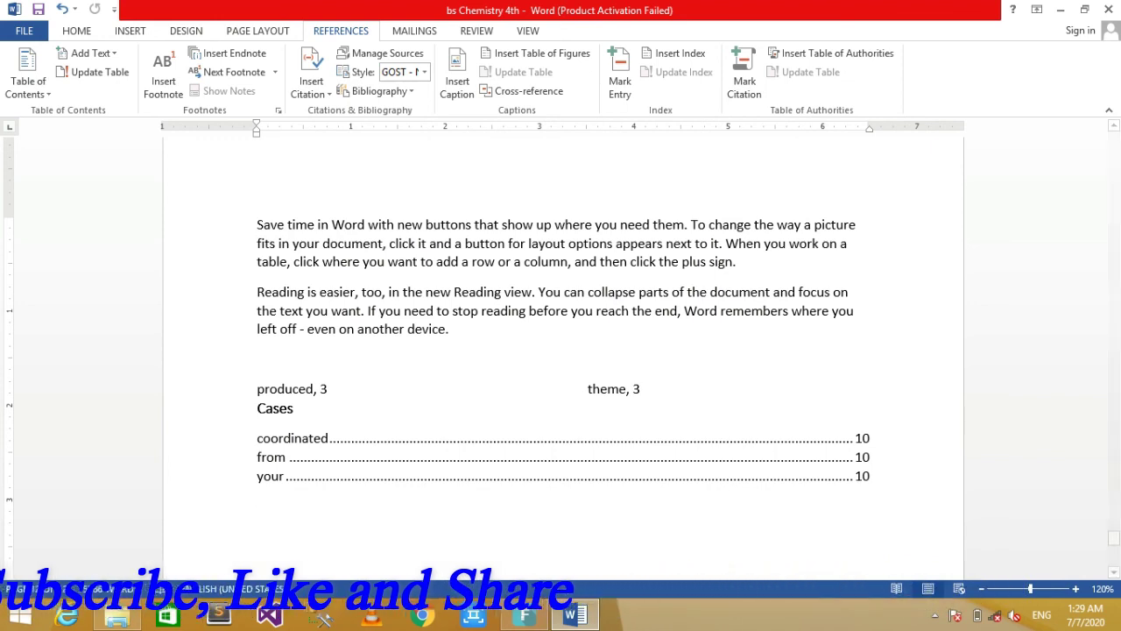
key("alt+m")
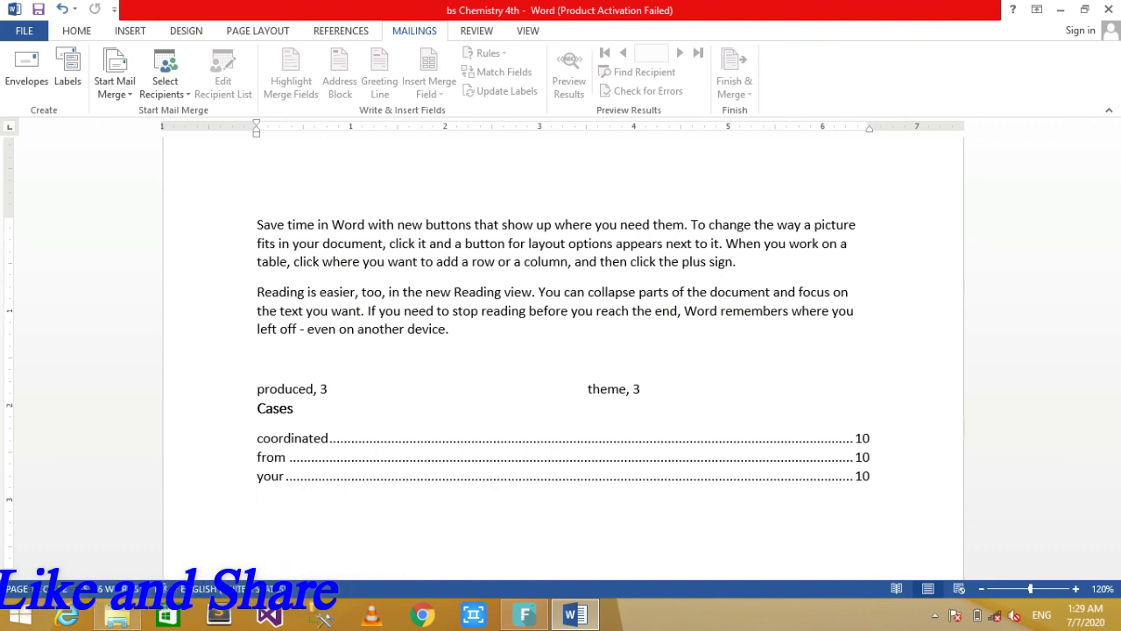